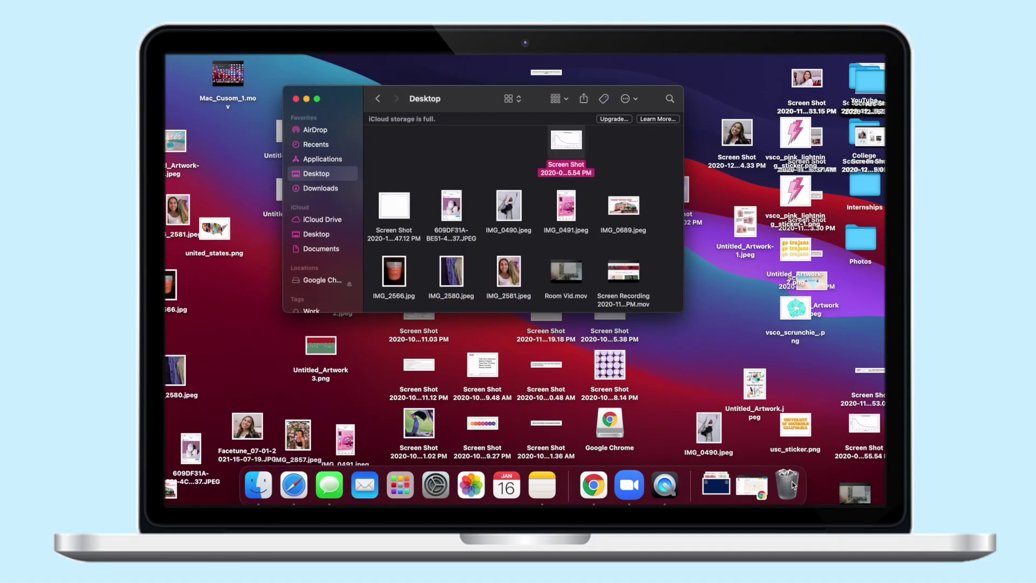
- Drag the loose desktop files into the Trash, leaving only the five folders
{"action": "left_click_drag", "start_coordinate": [451, 205], "coordinate": [787, 484]}
{"action": "left_click_drag", "start_coordinate": [451, 275], "coordinate": [787, 484]}
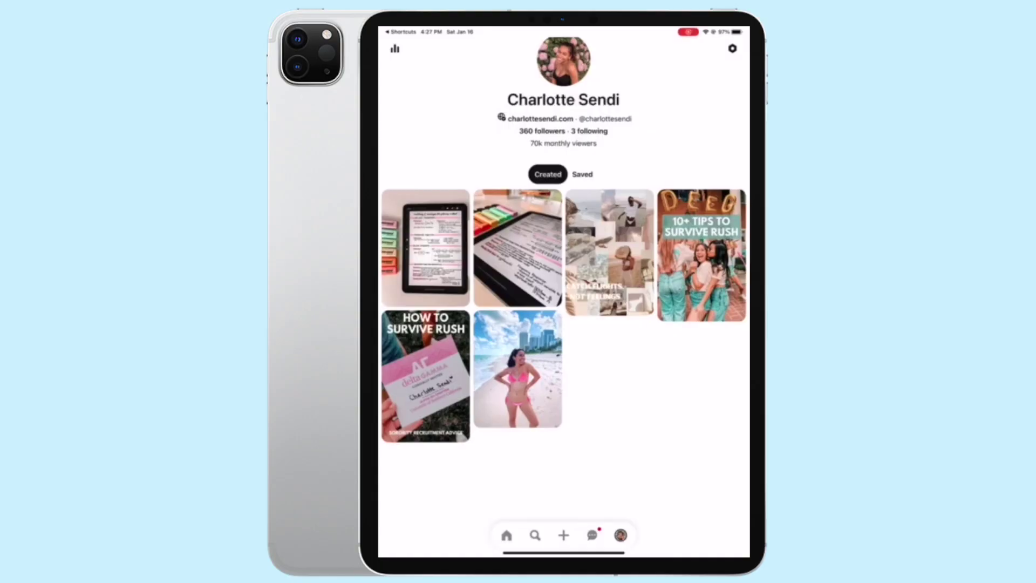
- Open the Saved Collage Wall board on Pinterest and go into its Neutral sub-board
{"action": "left_click", "coordinate": [582, 174]}
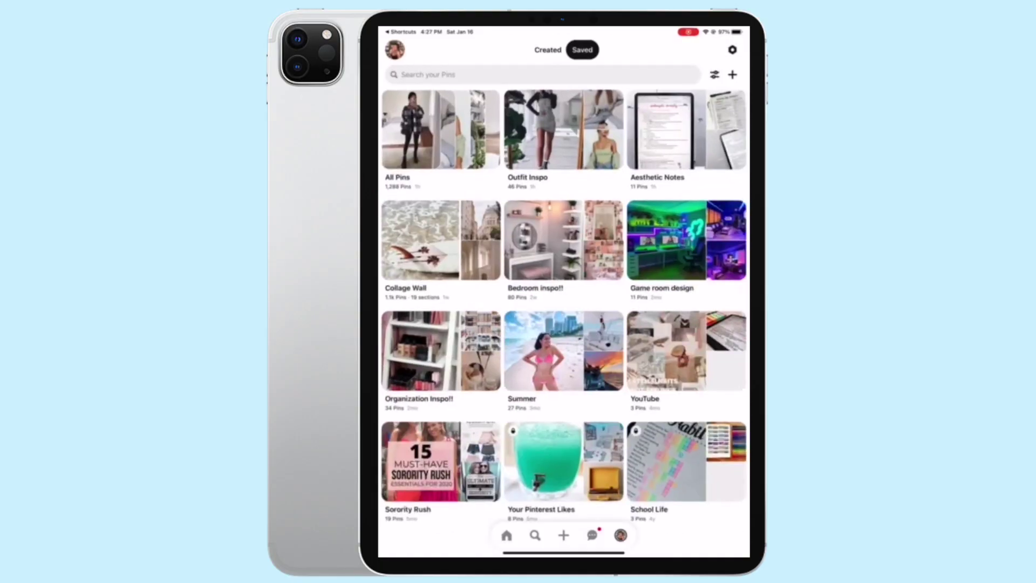
{"action": "left_click", "coordinate": [441, 241]}
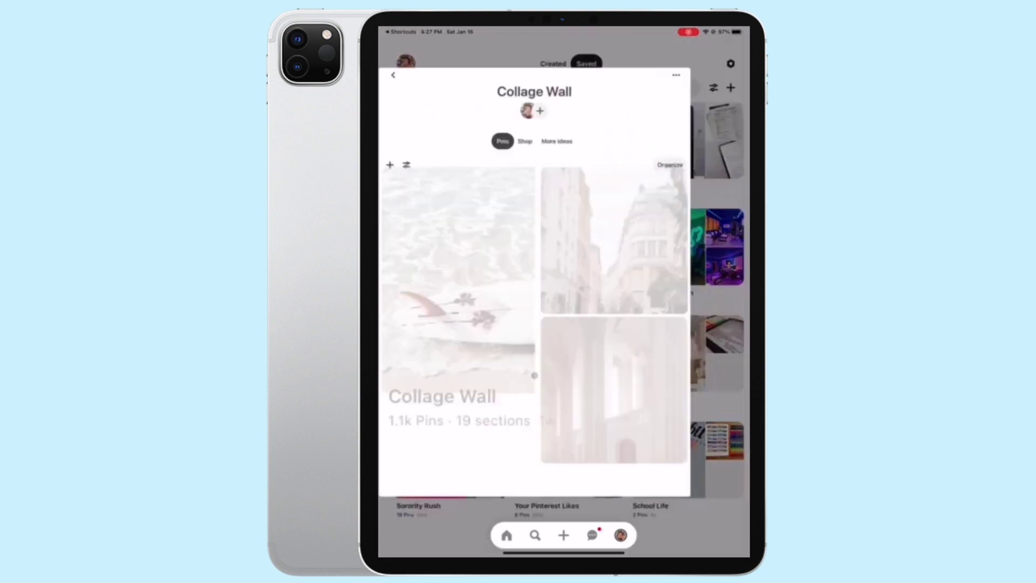
{"action": "scroll", "coordinate": [564, 324], "scroll_direction": "down", "scroll_amount": 2}
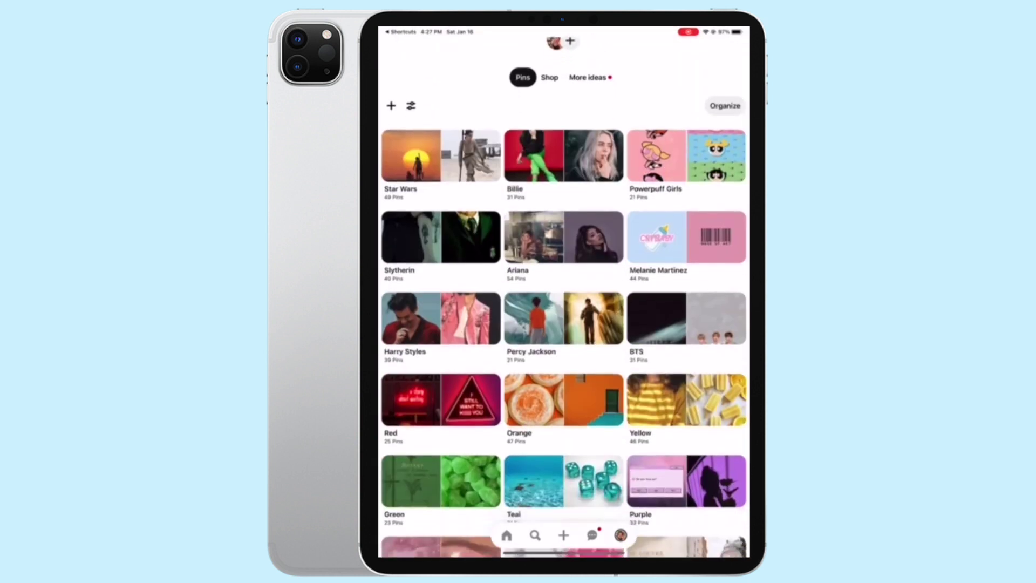
{"action": "scroll", "coordinate": [564, 323], "scroll_direction": "down", "scroll_amount": 5}
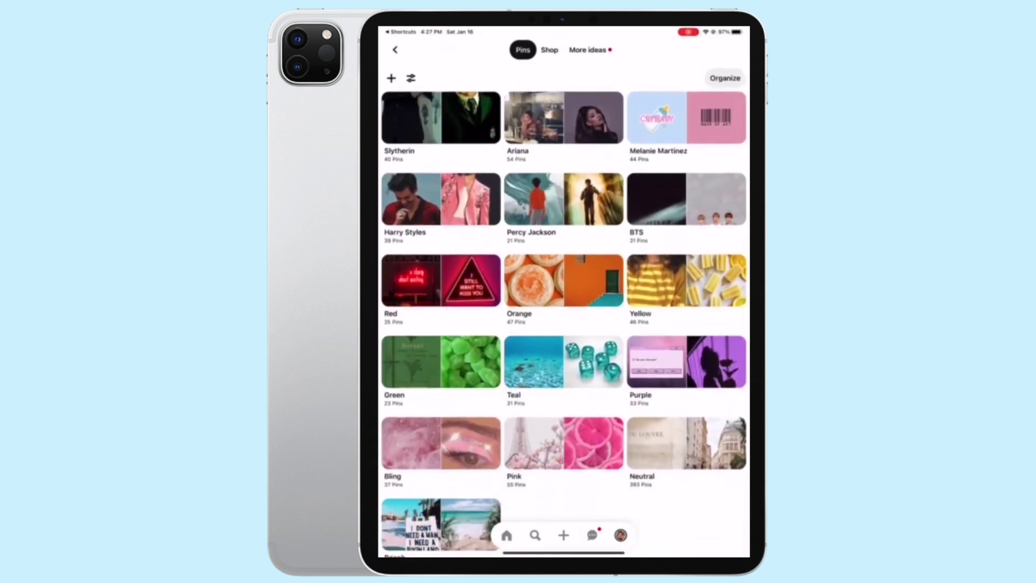
{"action": "left_click", "coordinate": [687, 390]}
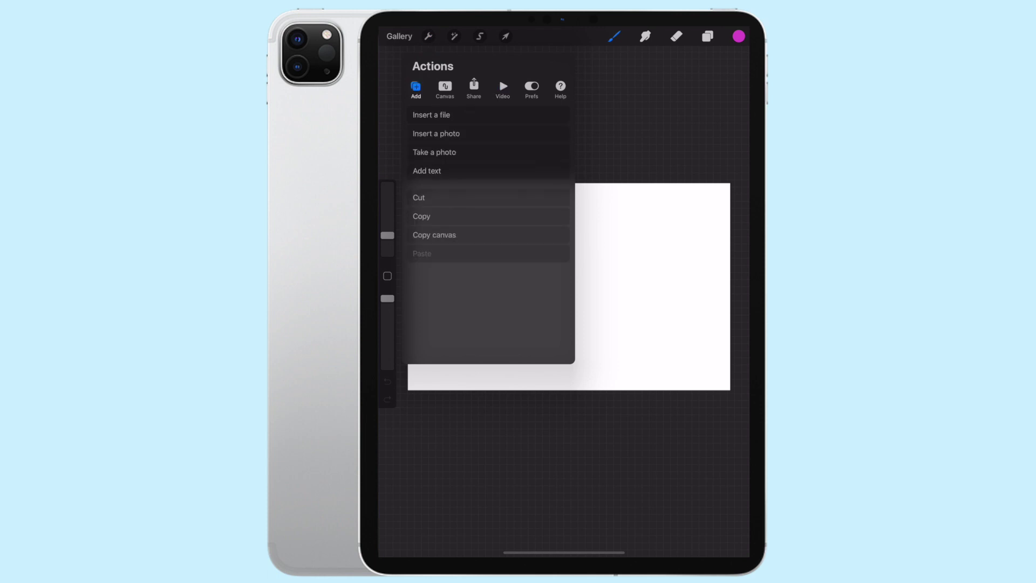
- Insert the iced coffee, palm shadow, Trevi fountain and hat photos and arrange them on the canvas
{"action": "left_click", "coordinate": [436, 134]}
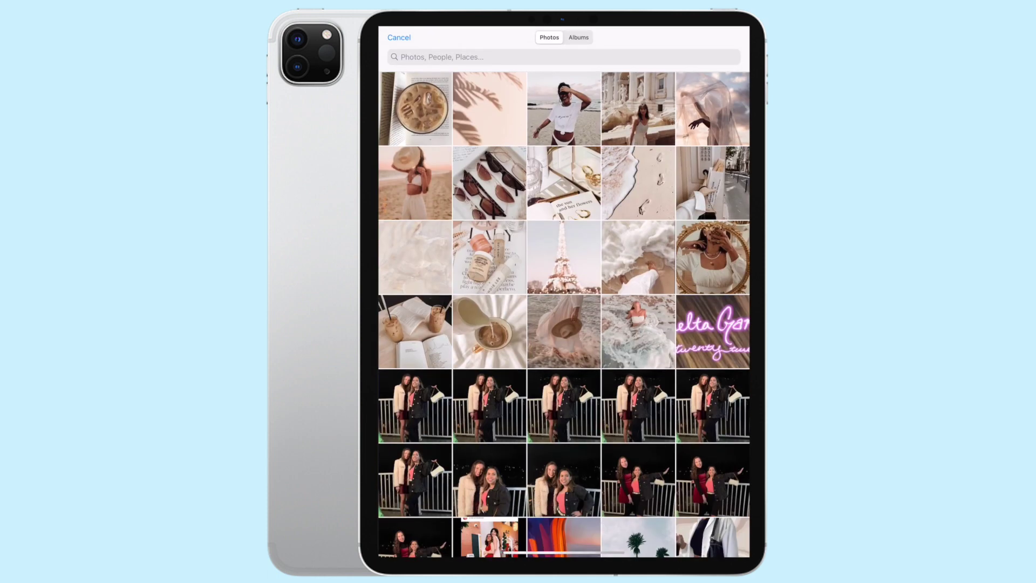
{"action": "left_click", "coordinate": [415, 109]}
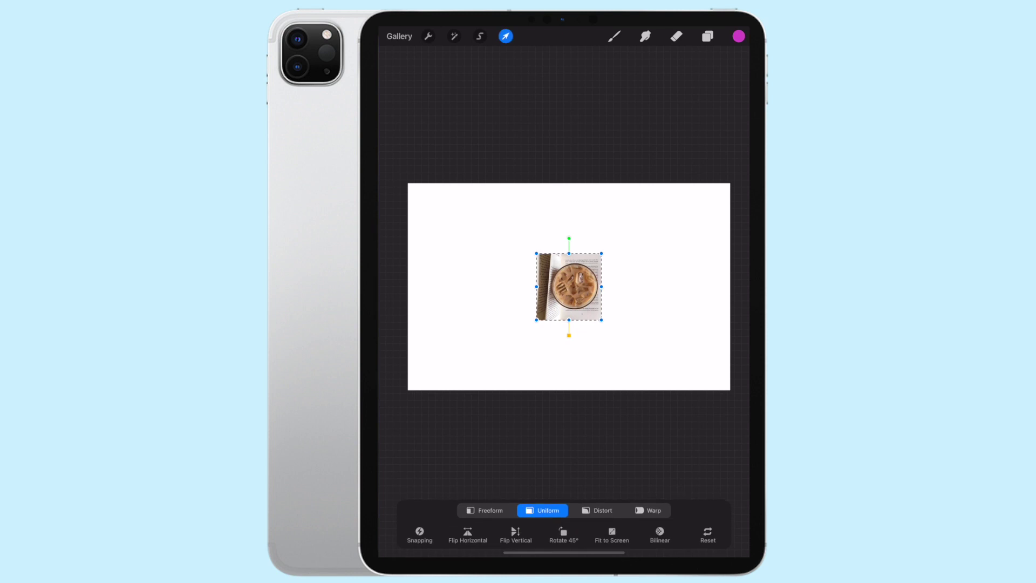
{"action": "left_click_drag", "start_coordinate": [564, 287], "coordinate": [430, 363]}
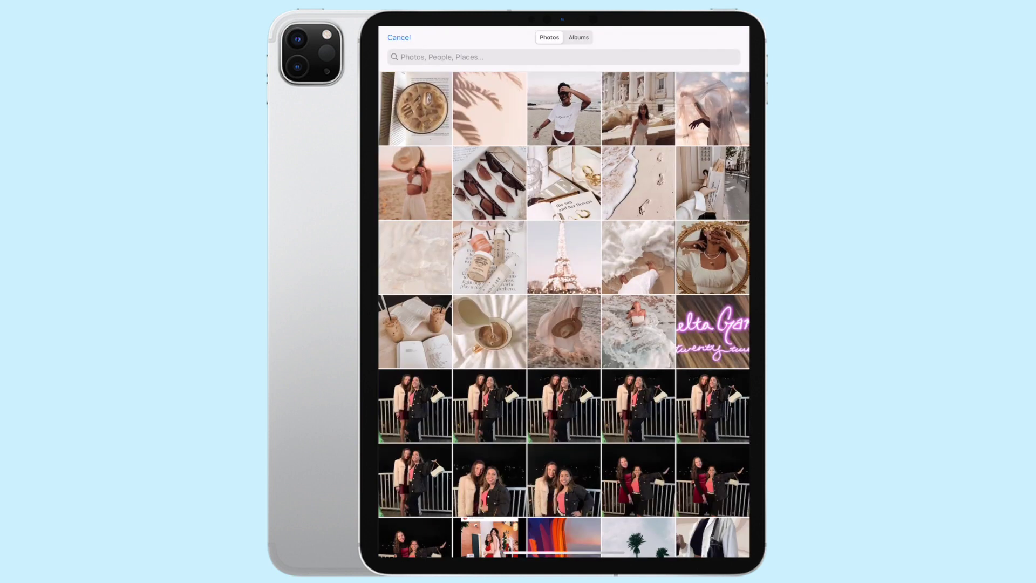
{"action": "left_click", "coordinate": [489, 109]}
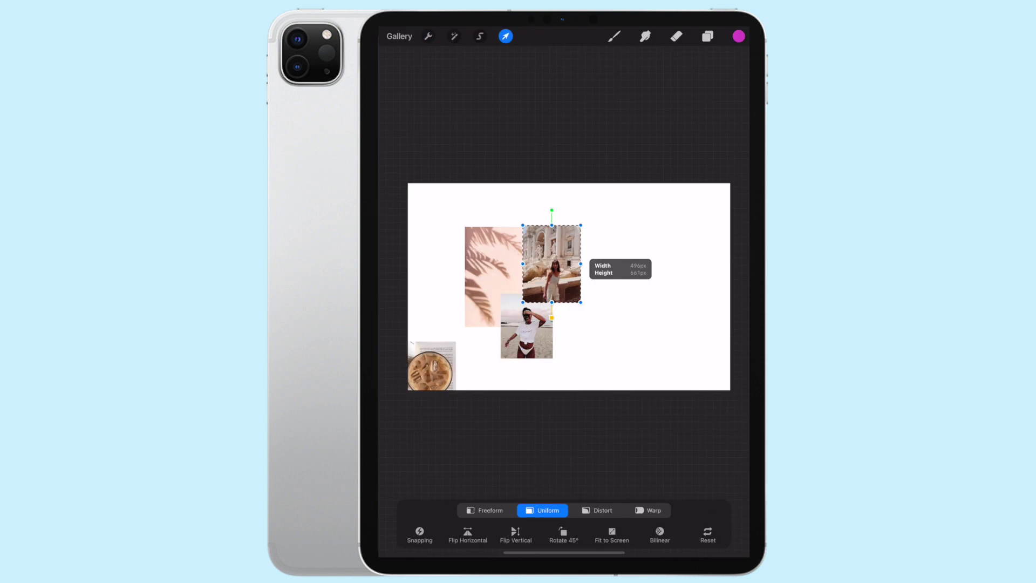
{"action": "left_click_drag", "start_coordinate": [550, 259], "coordinate": [623, 360]}
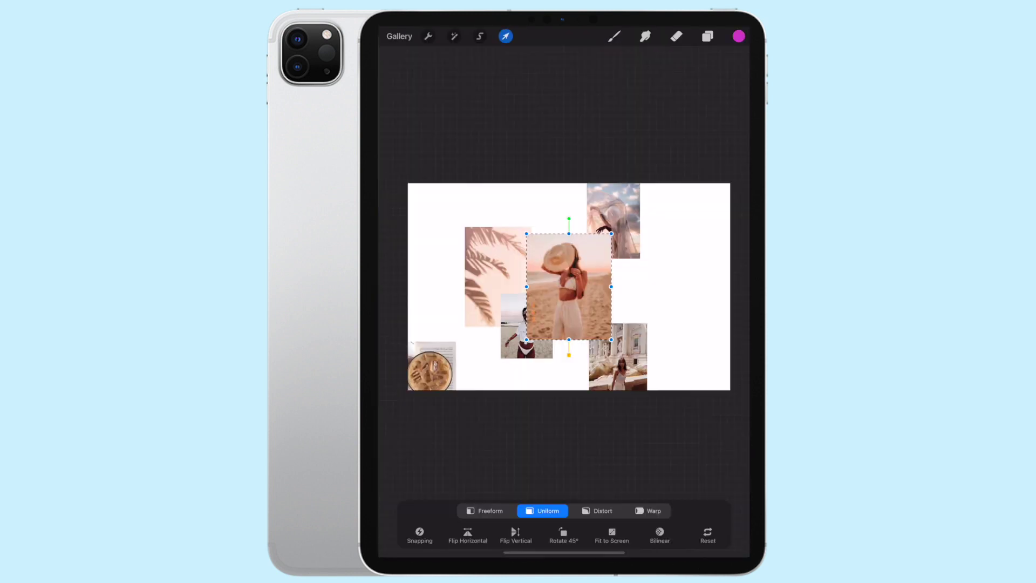
{"action": "left_click_drag", "start_coordinate": [567, 288], "coordinate": [474, 309]}
{"action": "left_click_drag", "start_coordinate": [446, 275], "coordinate": [442, 268]}
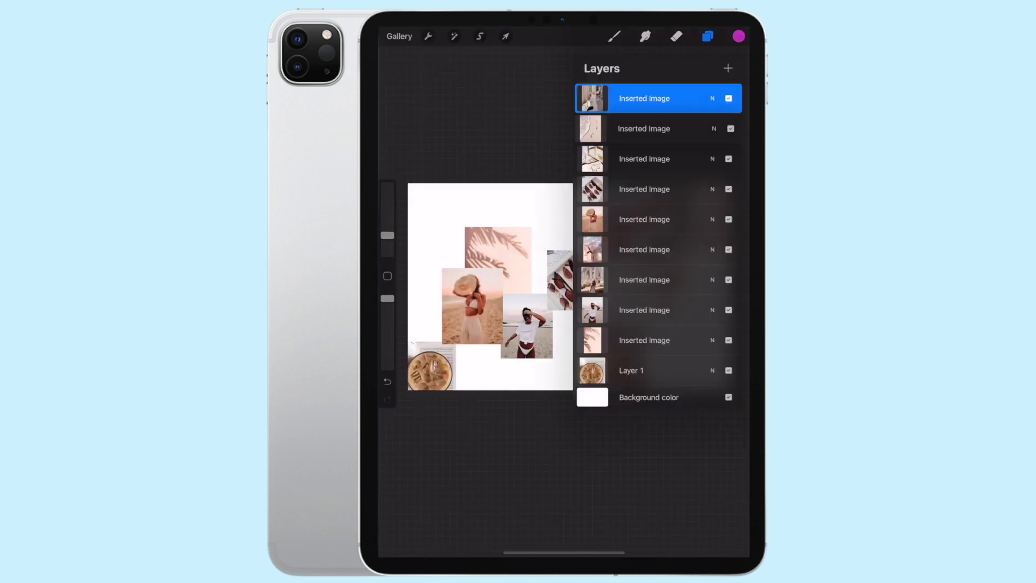
{"action": "left_click", "coordinate": [659, 132]}
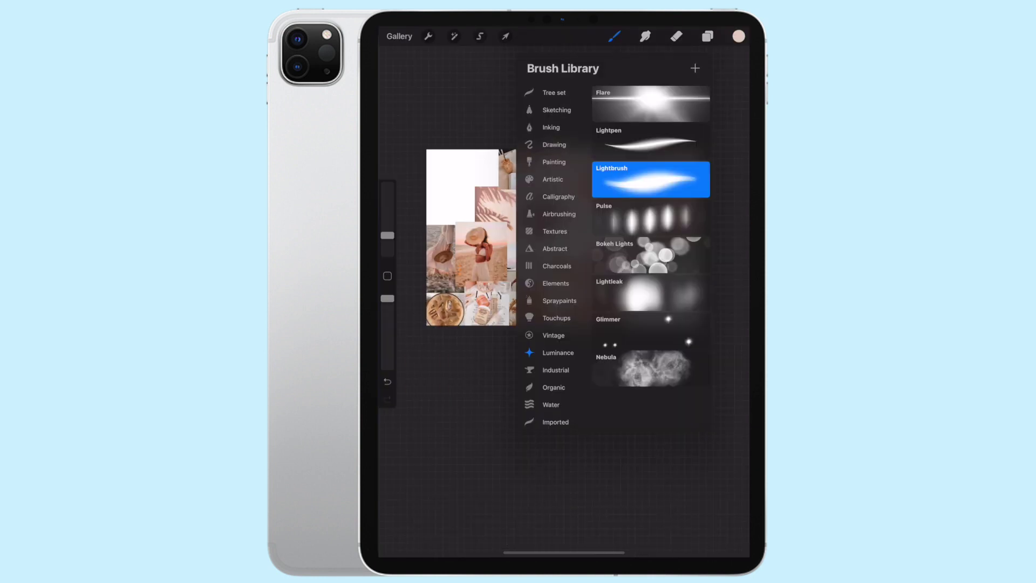
- Switch to the Inking Studio Pen brush and enlarge its size
{"action": "left_click", "coordinate": [551, 128]}
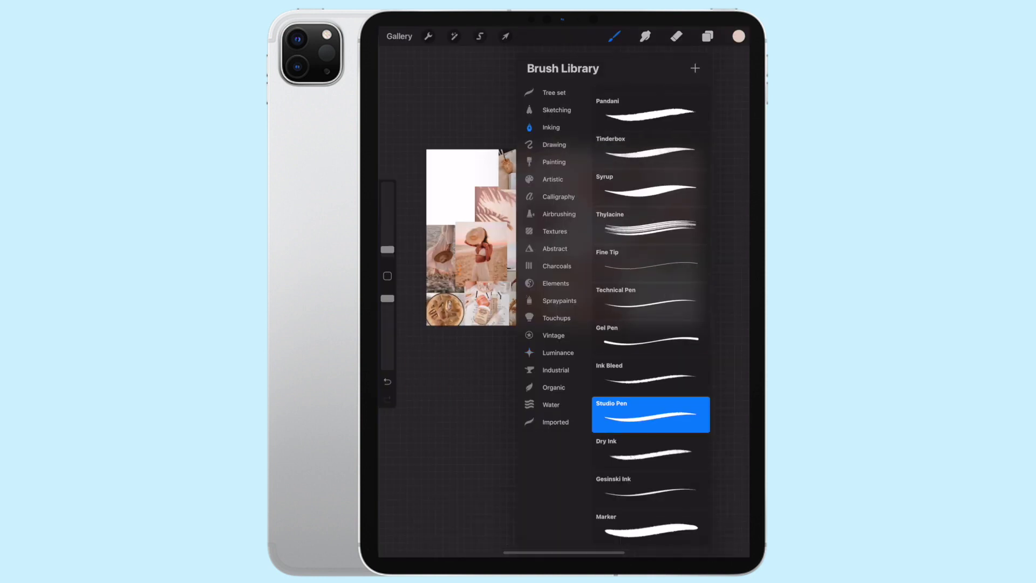
{"action": "left_click", "coordinate": [614, 36]}
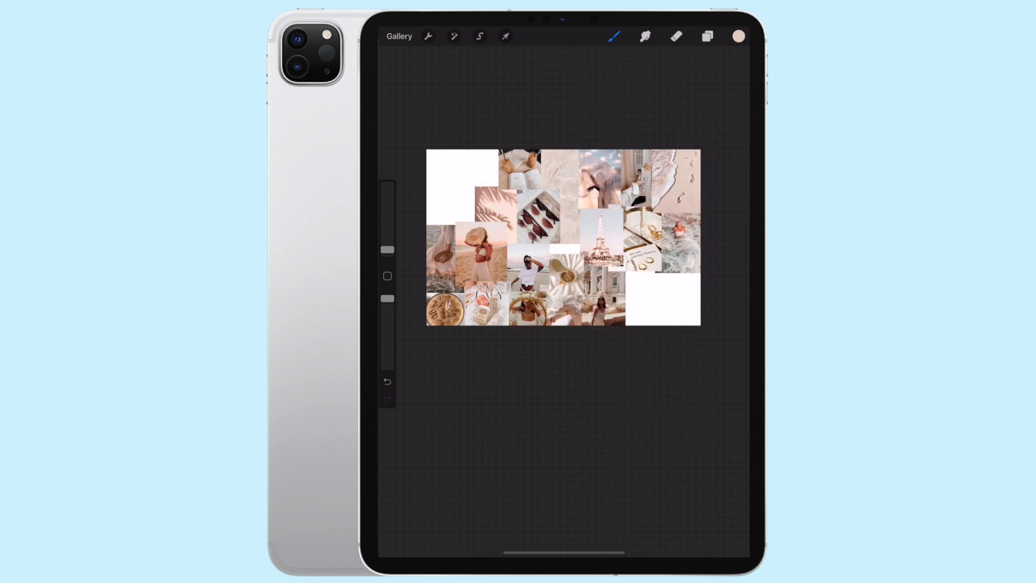
{"action": "scroll", "coordinate": [642, 259], "scroll_direction": "up", "scroll_amount": 5}
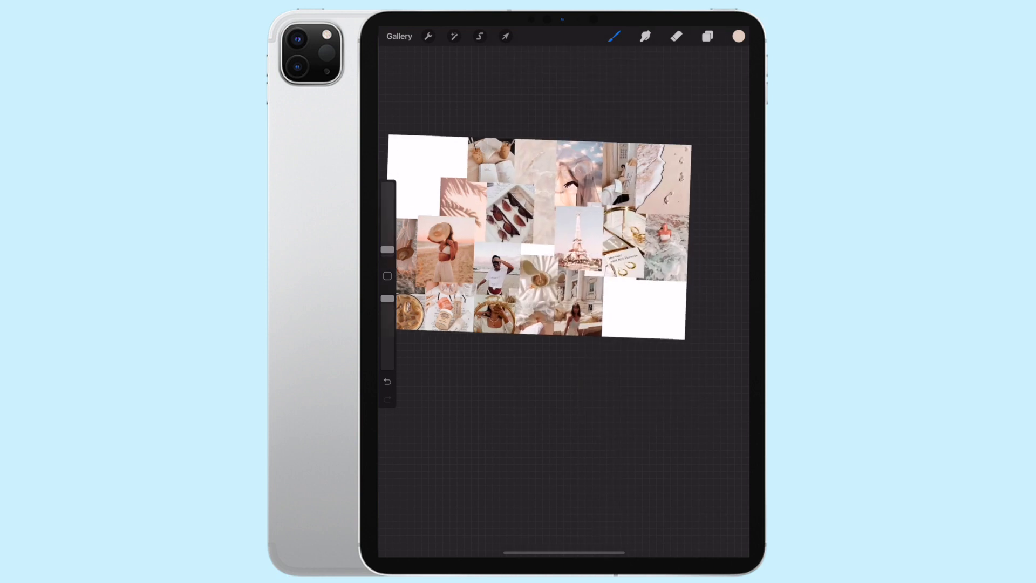
{"action": "scroll", "coordinate": [540, 243], "scroll_direction": "up", "scroll_amount": 2}
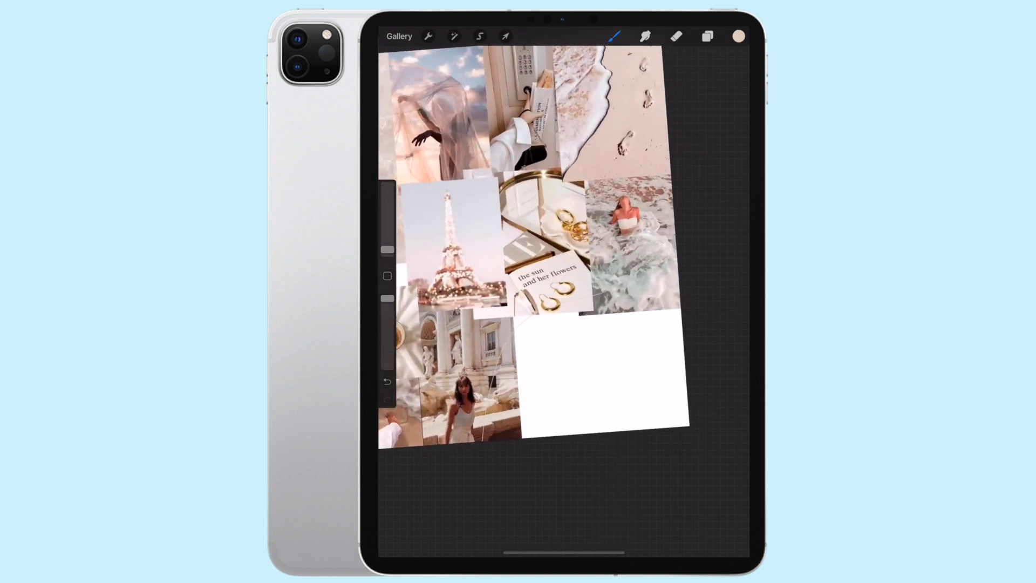
{"action": "key", "text": "ctrl+z"}
{"action": "left_click_drag", "start_coordinate": [388, 249], "coordinate": [388, 220]}
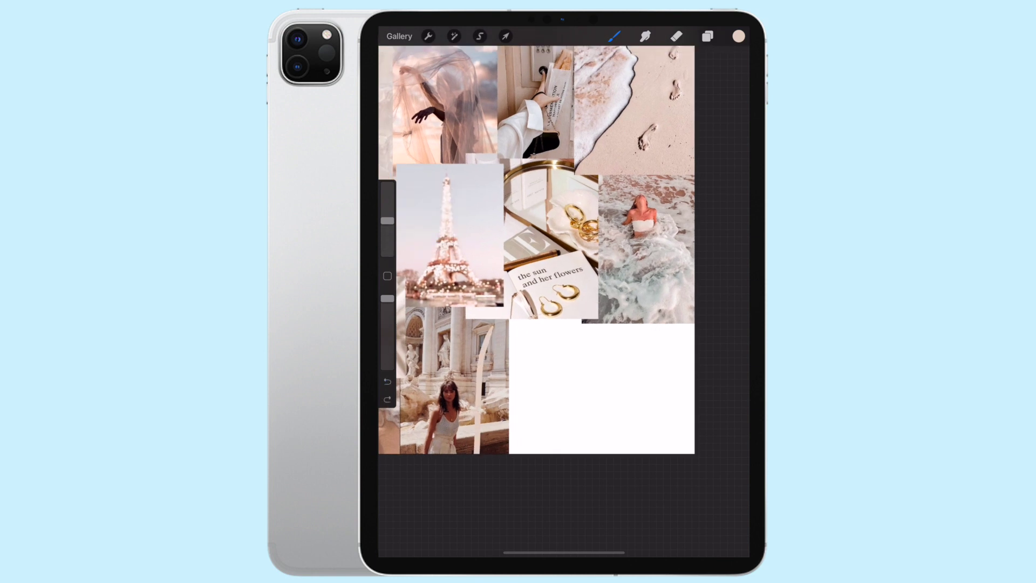
- Draw a curve in from the right edge and fill the area below it with beige
{"action": "key", "text": "ctrl+z"}
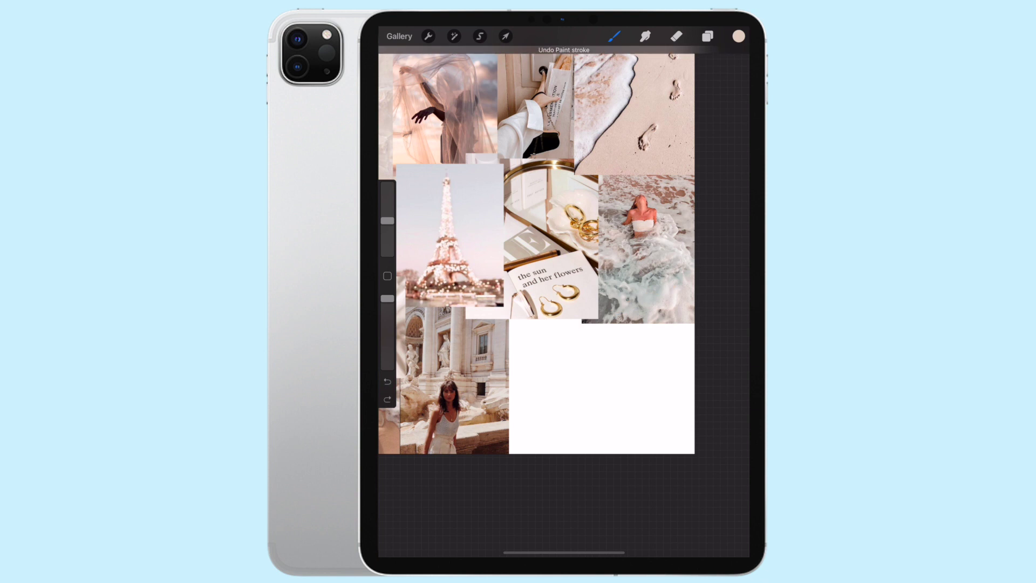
{"action": "left_click_drag", "start_coordinate": [694, 262], "coordinate": [652, 297]}
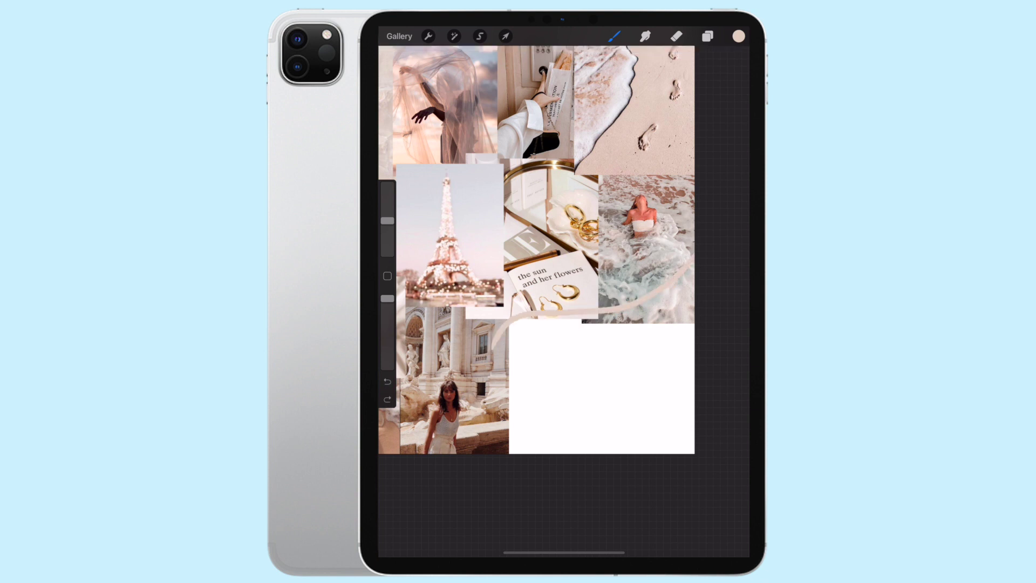
{"action": "left_click_drag", "start_coordinate": [739, 36], "coordinate": [611, 395]}
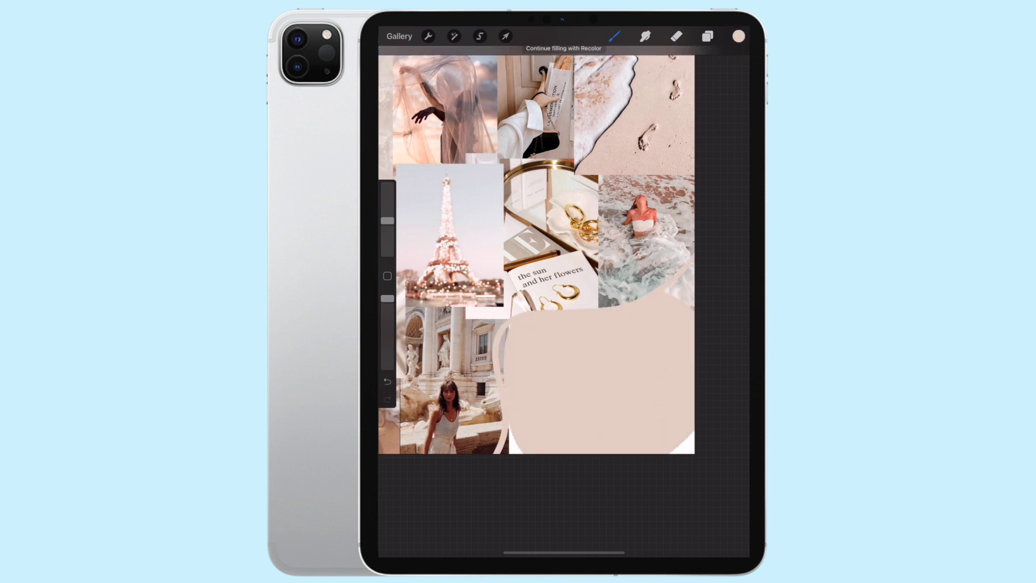
{"action": "scroll", "coordinate": [564, 302], "scroll_direction": "down", "scroll_amount": 5}
{"action": "scroll", "coordinate": [566, 329], "scroll_direction": "up", "scroll_amount": 5}
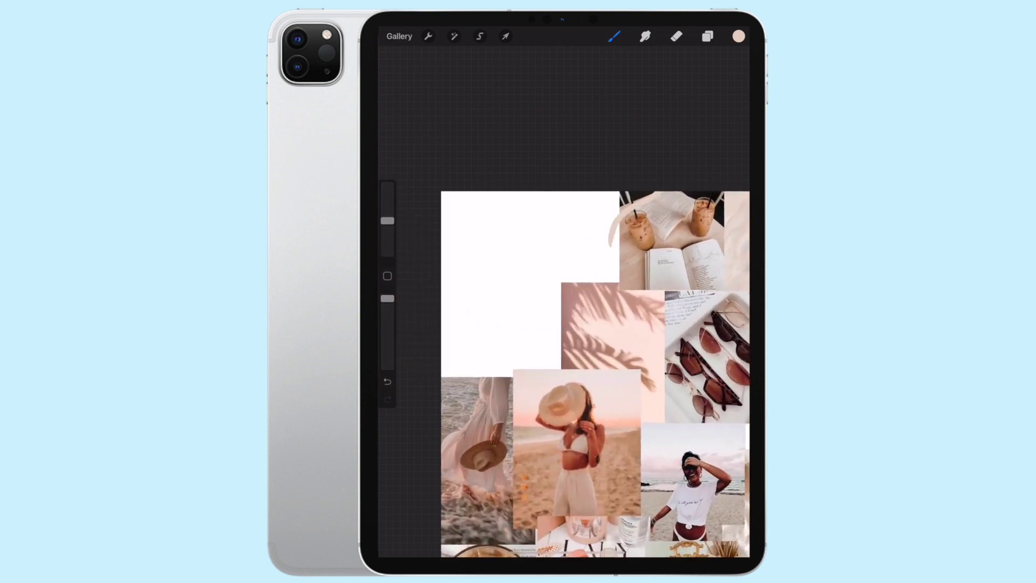
- Redraw a curve from the left edge and fill the upper-left white area with beige
{"action": "key", "text": "ctrl+z"}
{"action": "left_click_drag", "start_coordinate": [443, 392], "coordinate": [523, 394]}
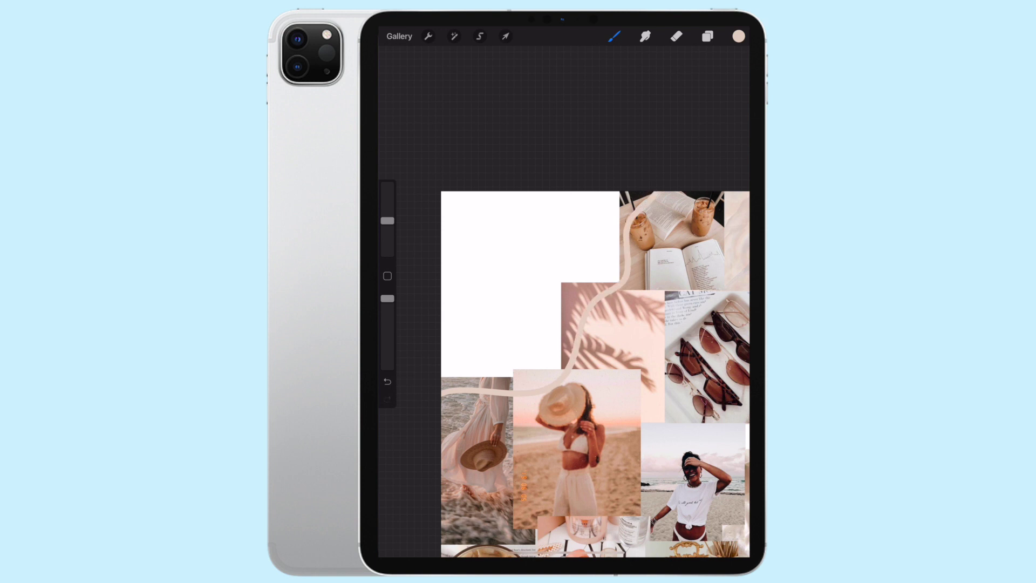
{"action": "left_click_drag", "start_coordinate": [739, 36], "coordinate": [532, 258]}
{"action": "scroll", "coordinate": [565, 302], "scroll_direction": "down", "scroll_amount": 5}
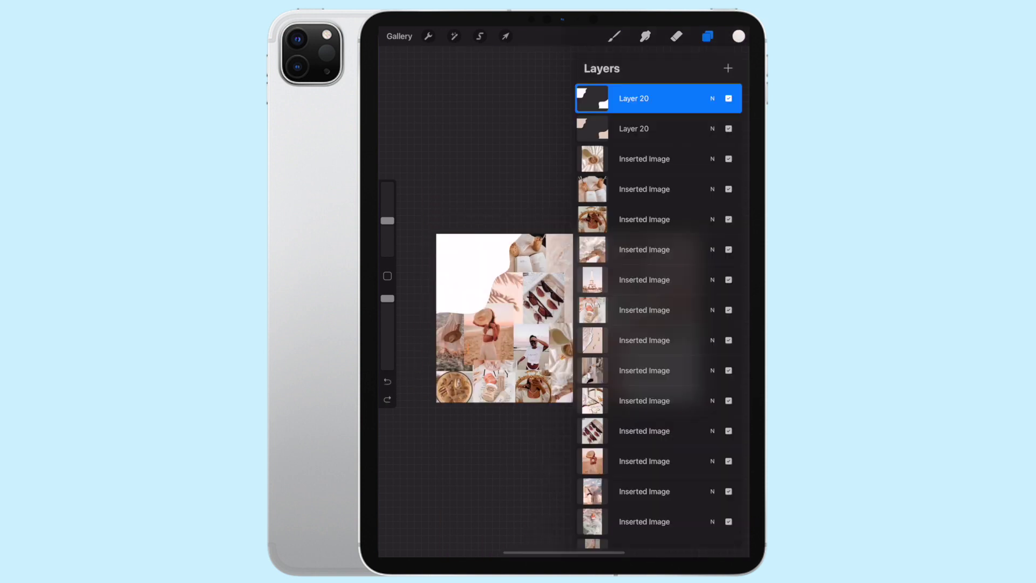
- Move the white copy below the beige layer and warp it so white edges peek out
{"action": "left_click_drag", "start_coordinate": [648, 99], "coordinate": [648, 130]}
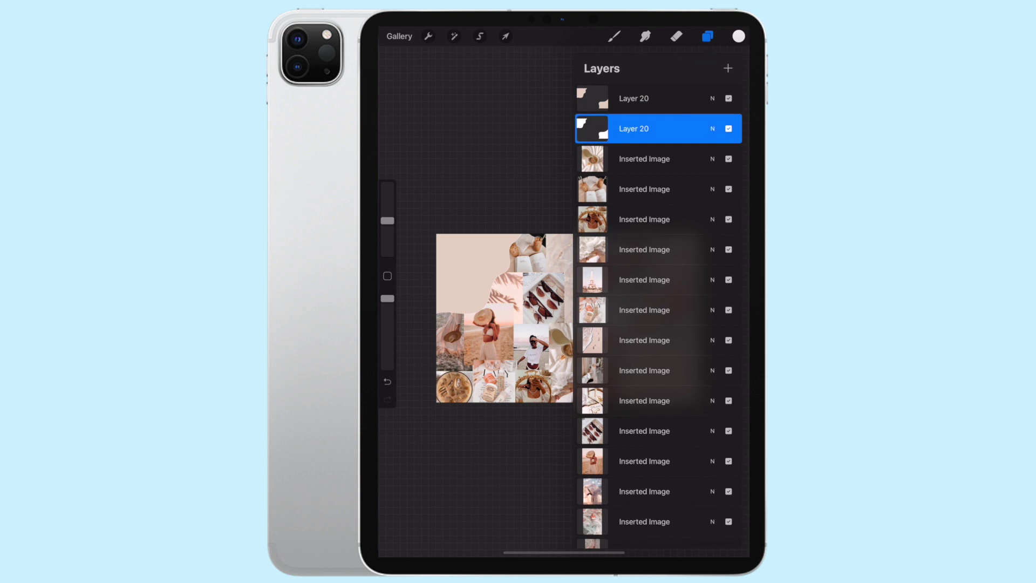
{"action": "left_click", "coordinate": [506, 36]}
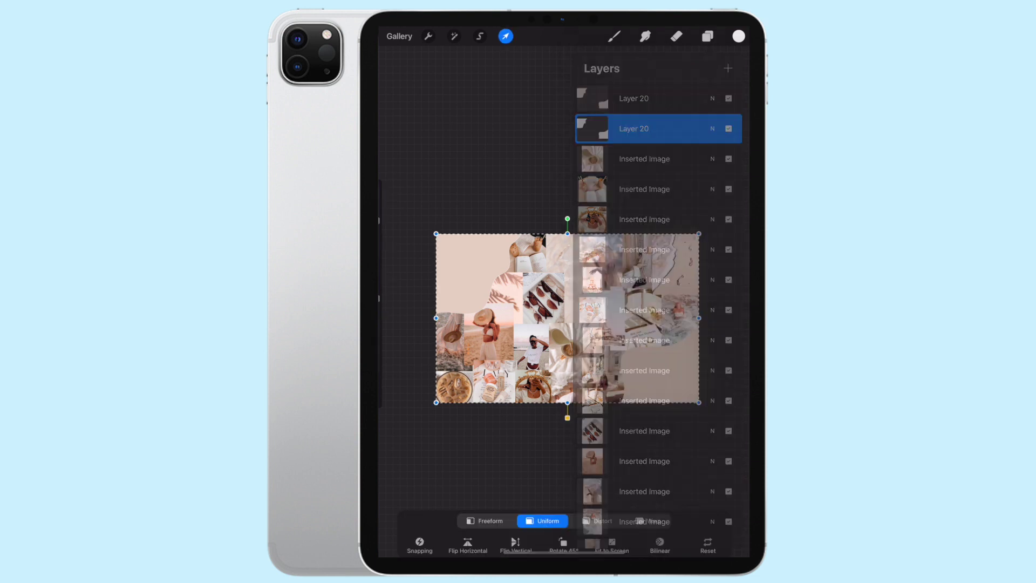
{"action": "left_click", "coordinate": [649, 510]}
{"action": "mouse_move", "coordinate": [510, 289]}
{"action": "left_mouse_down"}
{"action": "mouse_move", "coordinate": [518, 300]}
{"action": "mouse_move", "coordinate": [512, 294]}
{"action": "left_mouse_up"}
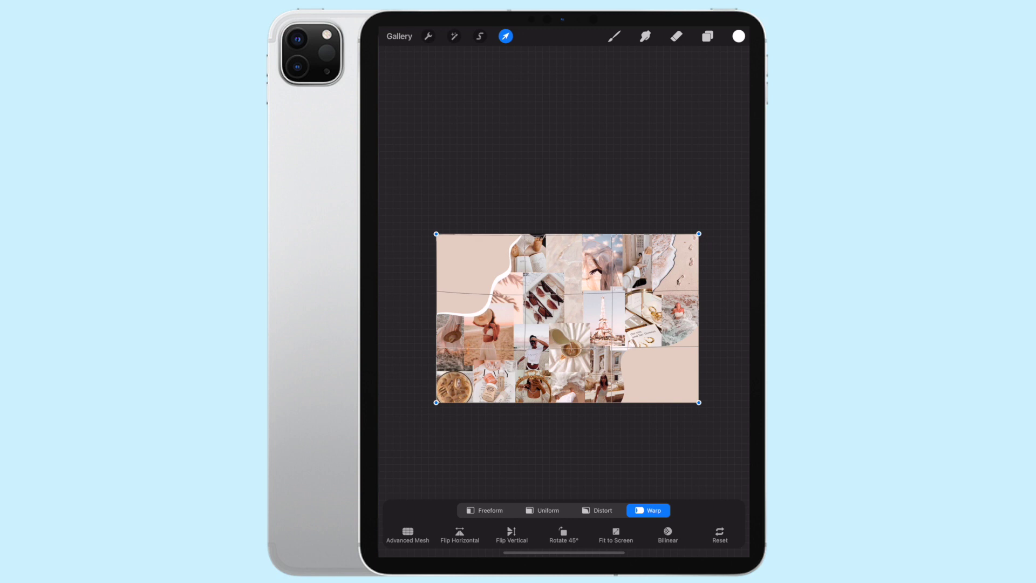
{"action": "left_click_drag", "start_coordinate": [436, 402], "coordinate": [433, 412]}
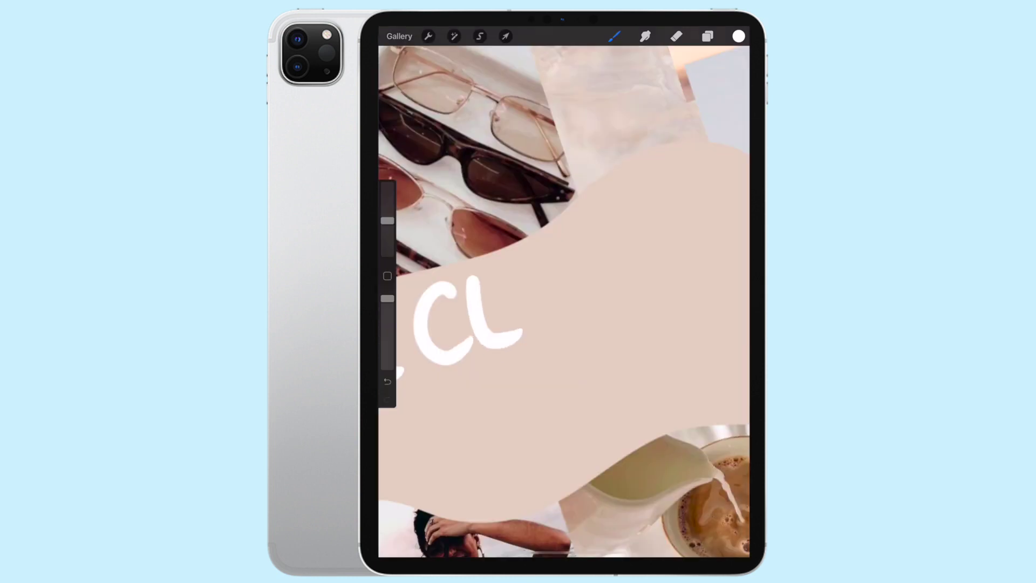
- Hand-letter CEO, YOU and MOM in white across the beige band
{"action": "left_click_drag", "start_coordinate": [483, 302], "coordinate": [507, 296]}
{"action": "left_click_drag", "start_coordinate": [466, 283], "coordinate": [548, 253]}
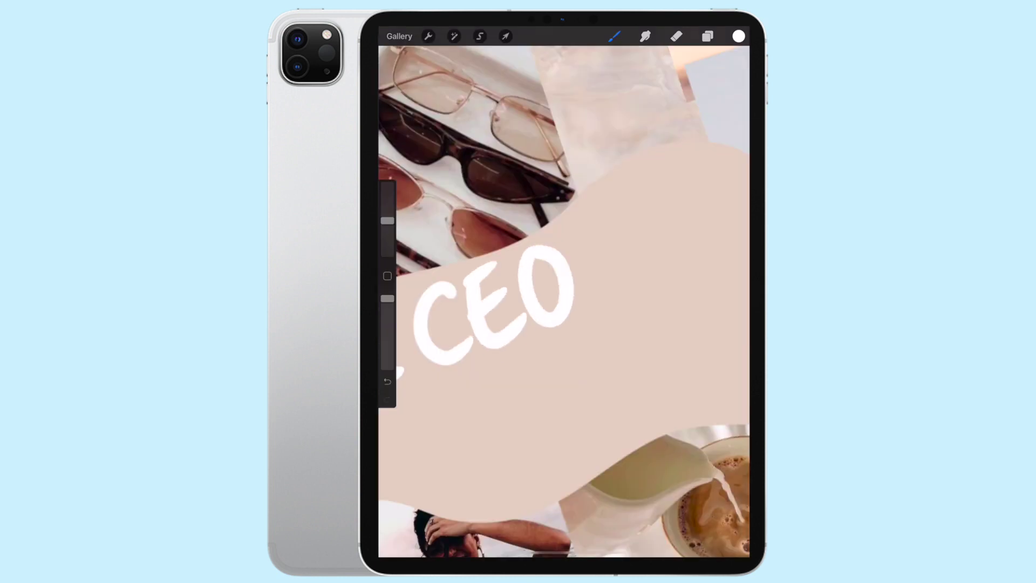
{"action": "left_click_drag", "start_coordinate": [436, 291], "coordinate": [497, 368]}
{"action": "left_click_drag", "start_coordinate": [513, 244], "coordinate": [601, 310]}
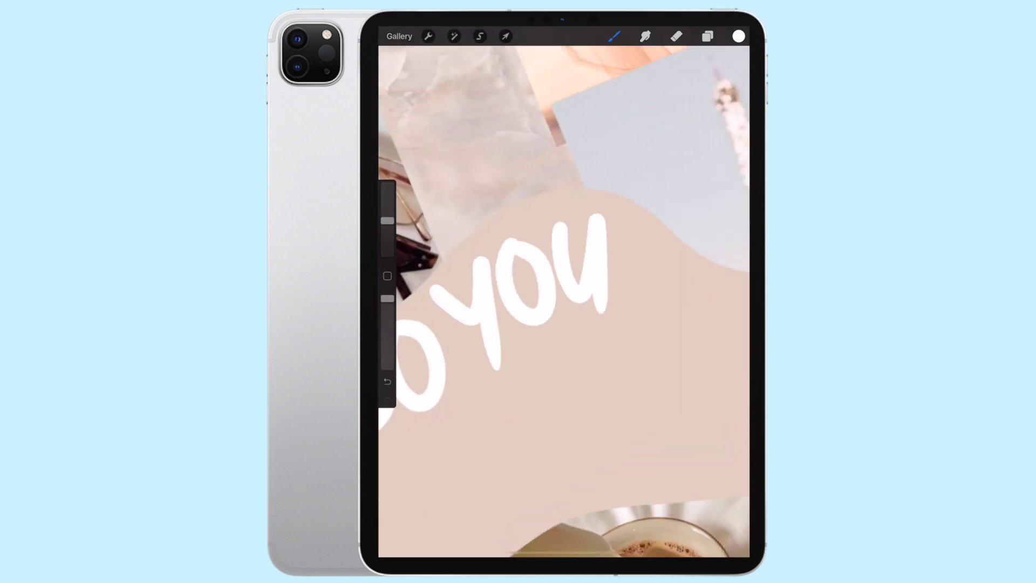
{"action": "left_click_drag", "start_coordinate": [624, 223], "coordinate": [626, 309]}
{"action": "mouse_move", "coordinate": [625, 224]}
{"action": "left_mouse_down"}
{"action": "mouse_move", "coordinate": [635, 286]}
{"action": "mouse_move", "coordinate": [665, 315]}
{"action": "mouse_move", "coordinate": [445, 322]}
{"action": "mouse_move", "coordinate": [525, 287]}
{"action": "mouse_move", "coordinate": [557, 301]}
{"action": "left_mouse_up"}
{"action": "mouse_move", "coordinate": [593, 231]}
{"action": "left_mouse_down"}
{"action": "mouse_move", "coordinate": [604, 301]}
{"action": "mouse_move", "coordinate": [597, 233]}
{"action": "left_mouse_up"}
{"action": "mouse_move", "coordinate": [645, 282]}
{"action": "left_mouse_down"}
{"action": "mouse_move", "coordinate": [634, 222]}
{"action": "mouse_move", "coordinate": [709, 261]}
{"action": "left_mouse_up"}
{"action": "left_click_drag", "start_coordinate": [421, 291], "coordinate": [702, 108]}
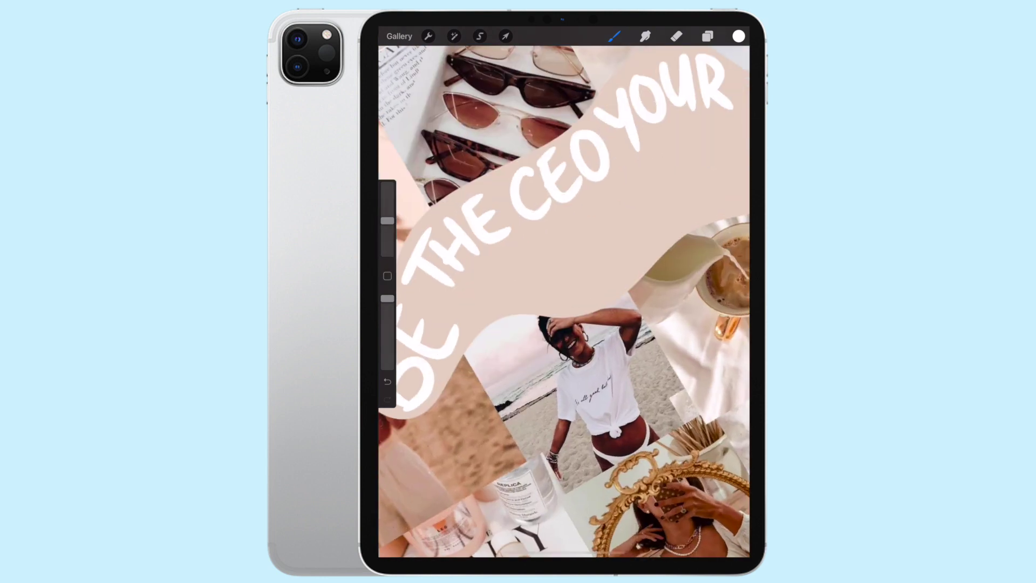
{"action": "scroll", "coordinate": [513, 200], "scroll_direction": "up", "scroll_amount": 5}
{"action": "scroll", "coordinate": [564, 302], "scroll_direction": "down", "scroll_amount": 3}
- Letter WANTED in white below THE CEO, redrawing the E and D
{"action": "mouse_move", "coordinate": [442, 323]}
{"action": "left_mouse_down"}
{"action": "mouse_move", "coordinate": [505, 370]}
{"action": "mouse_move", "coordinate": [535, 291]}
{"action": "left_mouse_up"}
{"action": "mouse_move", "coordinate": [572, 264]}
{"action": "left_mouse_down"}
{"action": "mouse_move", "coordinate": [548, 378]}
{"action": "mouse_move", "coordinate": [610, 381]}
{"action": "left_mouse_up"}
{"action": "left_click_drag", "start_coordinate": [563, 346], "coordinate": [591, 329]}
{"action": "left_click_drag", "start_coordinate": [623, 272], "coordinate": [641, 390]}
{"action": "mouse_move", "coordinate": [629, 274]}
{"action": "left_mouse_down"}
{"action": "mouse_move", "coordinate": [667, 268]}
{"action": "mouse_move", "coordinate": [460, 330]}
{"action": "left_mouse_up"}
{"action": "left_click_drag", "start_coordinate": [489, 289], "coordinate": [518, 408]}
{"action": "left_click_drag", "start_coordinate": [465, 294], "coordinate": [534, 244]}
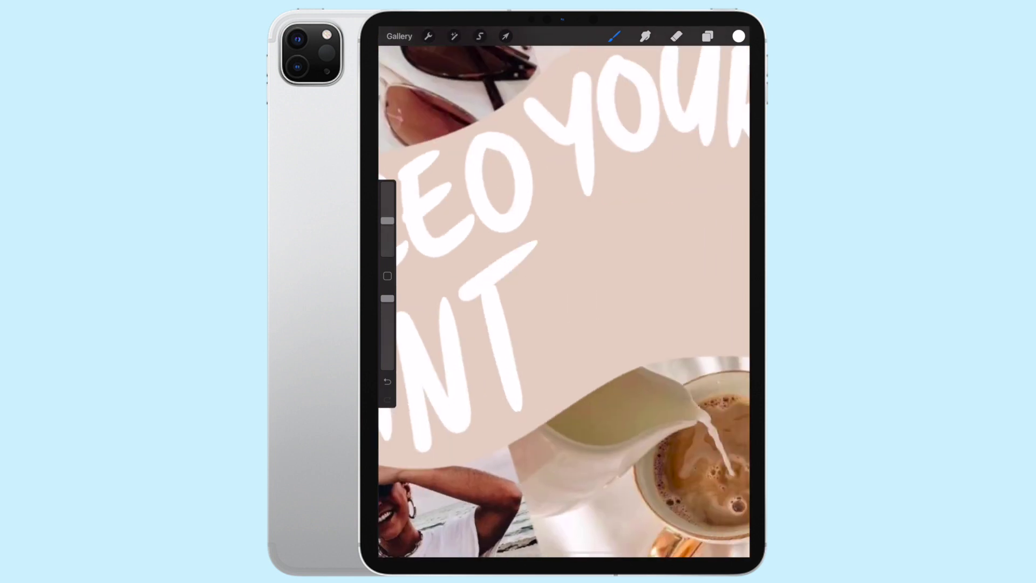
{"action": "left_click_drag", "start_coordinate": [514, 289], "coordinate": [570, 366]}
{"action": "left_click_drag", "start_coordinate": [519, 347], "coordinate": [559, 317]}
{"action": "left_click_drag", "start_coordinate": [510, 291], "coordinate": [552, 268]}
{"action": "left_click_drag", "start_coordinate": [573, 232], "coordinate": [587, 330]}
{"action": "key", "text": "ctrl+z"}
{"action": "key", "text": "ctrl+z"}
{"action": "key", "text": "ctrl+z"}
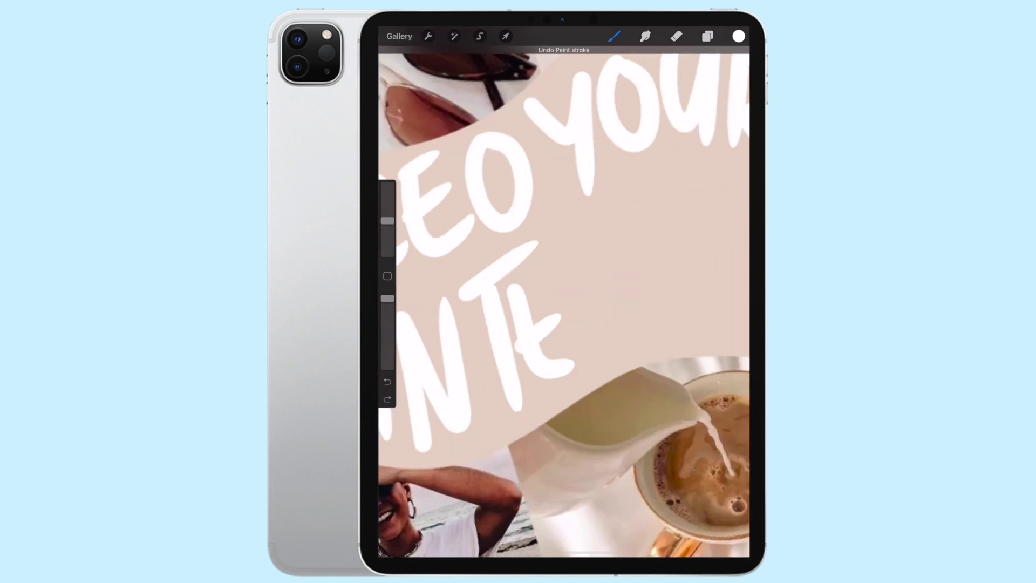
{"action": "left_click_drag", "start_coordinate": [511, 291], "coordinate": [552, 268]}
{"action": "left_click_drag", "start_coordinate": [573, 232], "coordinate": [570, 357]}
{"action": "left_click_drag", "start_coordinate": [580, 229], "coordinate": [586, 348]}
- Letter the lowercase 'you to' after WANTED
{"action": "scroll", "coordinate": [564, 302], "scroll_direction": "right", "scroll_amount": 5}
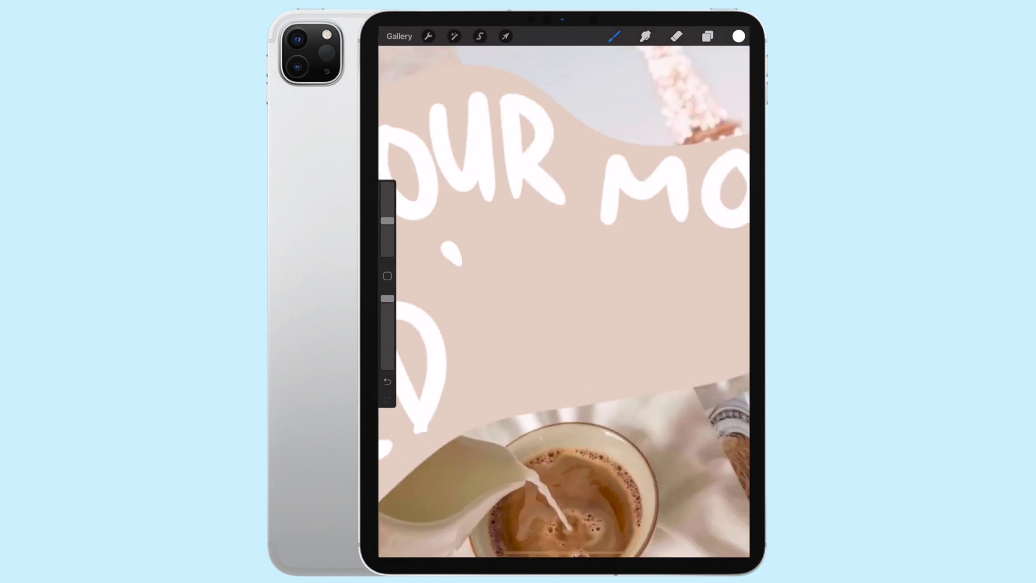
{"action": "left_click_drag", "start_coordinate": [459, 264], "coordinate": [482, 293]}
{"action": "left_click_drag", "start_coordinate": [497, 242], "coordinate": [486, 327]}
{"action": "left_click_drag", "start_coordinate": [530, 240], "coordinate": [540, 241]}
{"action": "mouse_move", "coordinate": [576, 239]}
{"action": "left_mouse_down"}
{"action": "mouse_move", "coordinate": [622, 285]}
{"action": "mouse_move", "coordinate": [596, 287]}
{"action": "mouse_move", "coordinate": [624, 236]}
{"action": "left_mouse_up"}
{"action": "scroll", "coordinate": [565, 302], "scroll_direction": "right", "scroll_amount": 3}
{"action": "mouse_move", "coordinate": [660, 235]}
{"action": "left_mouse_down"}
{"action": "mouse_move", "coordinate": [661, 284]}
{"action": "mouse_move", "coordinate": [661, 235]}
{"action": "left_mouse_up"}
{"action": "scroll", "coordinate": [564, 302], "scroll_direction": "down", "scroll_amount": 2}
- Letter MARRY to complete the quote, then zoom out to view the whole canvas
{"action": "mouse_move", "coordinate": [424, 368]}
{"action": "left_mouse_down"}
{"action": "mouse_move", "coordinate": [457, 313]}
{"action": "mouse_move", "coordinate": [474, 356]}
{"action": "left_mouse_up"}
{"action": "left_click_drag", "start_coordinate": [497, 358], "coordinate": [545, 329]}
{"action": "mouse_move", "coordinate": [551, 284]}
{"action": "left_mouse_down"}
{"action": "mouse_move", "coordinate": [548, 343]}
{"action": "mouse_move", "coordinate": [591, 332]}
{"action": "left_mouse_up"}
{"action": "mouse_move", "coordinate": [599, 278]}
{"action": "left_mouse_down"}
{"action": "mouse_move", "coordinate": [599, 329]}
{"action": "mouse_move", "coordinate": [640, 321]}
{"action": "left_mouse_up"}
{"action": "left_click_drag", "start_coordinate": [631, 273], "coordinate": [672, 297]}
{"action": "left_click_drag", "start_coordinate": [682, 259], "coordinate": [661, 319]}
{"action": "scroll", "coordinate": [564, 302], "scroll_direction": "down", "scroll_amount": 5}
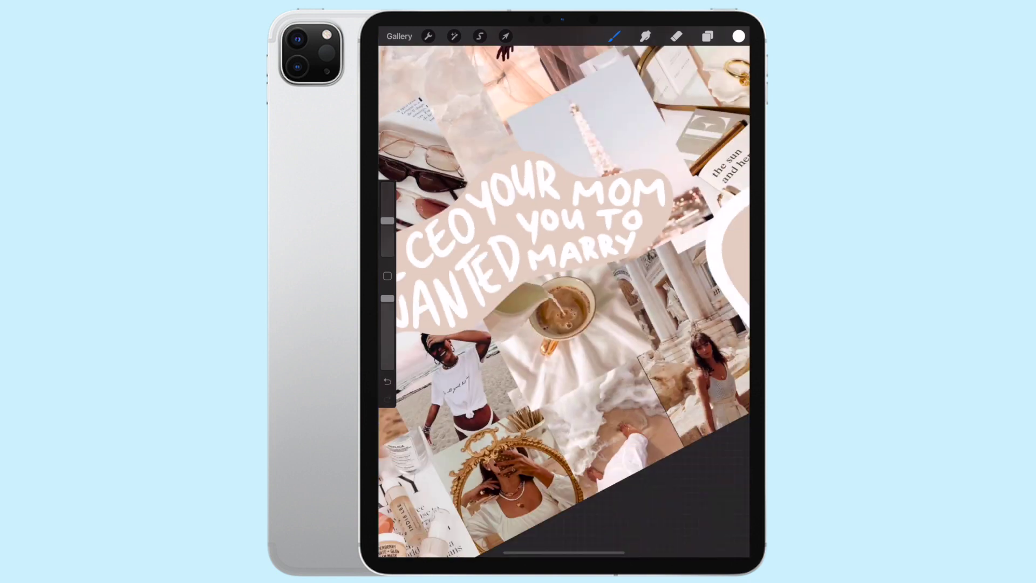
{"action": "scroll", "coordinate": [564, 302], "scroll_direction": "down", "scroll_amount": 5}
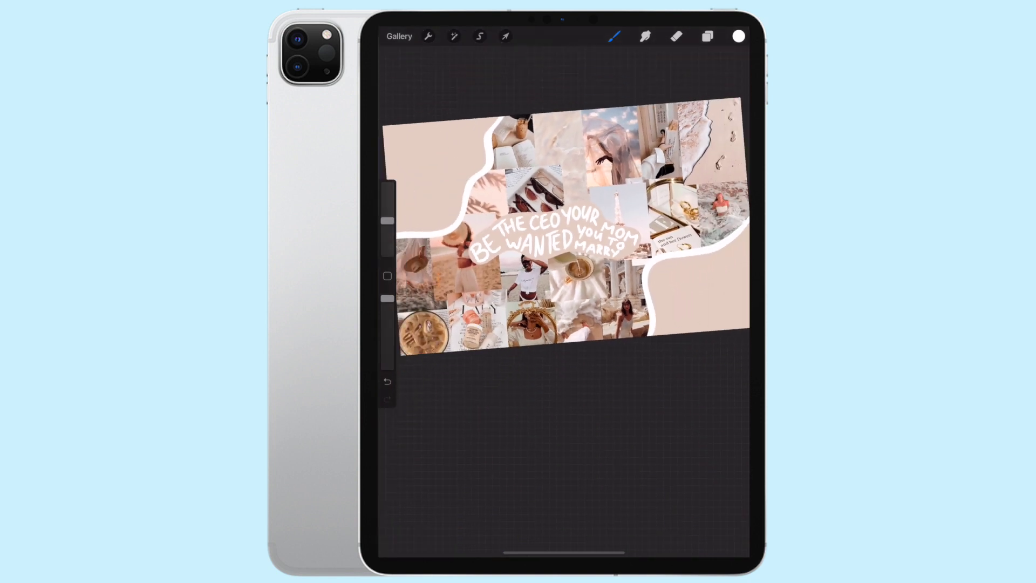
{"action": "scroll", "coordinate": [564, 238], "scroll_direction": "down", "scroll_amount": 1}
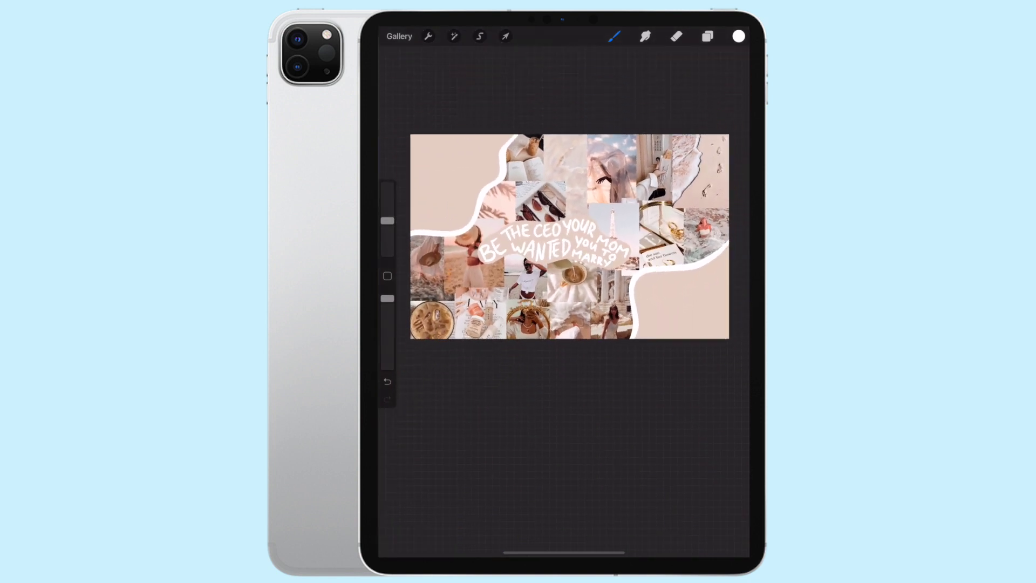
{"action": "scroll", "coordinate": [567, 237], "scroll_direction": "down", "scroll_amount": 2}
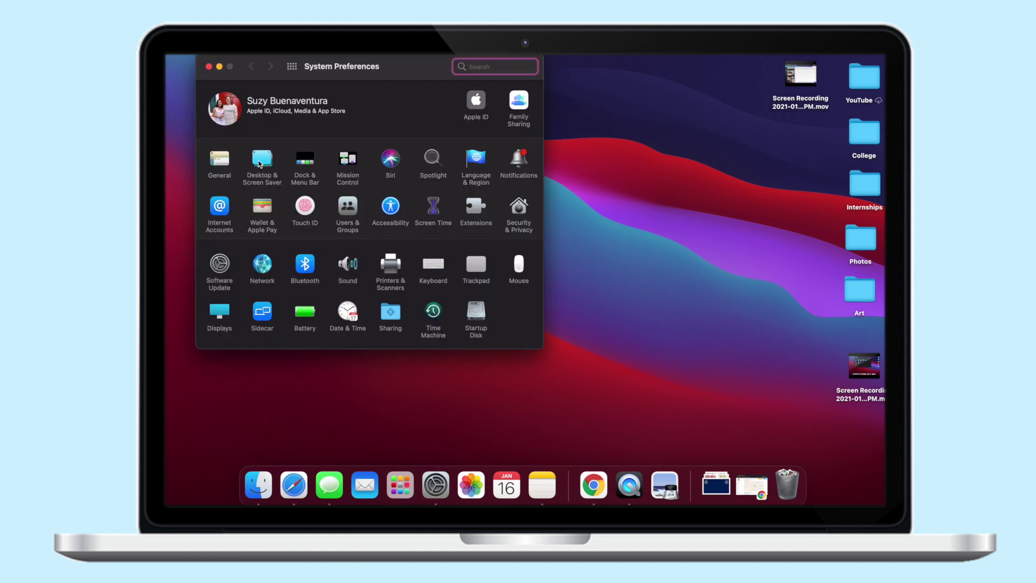
- Set Desktop > Untitled_Artwork.jpeg as the wallpaper in Desktop & Screen Saver, then close it
{"action": "left_click", "coordinate": [261, 163]}
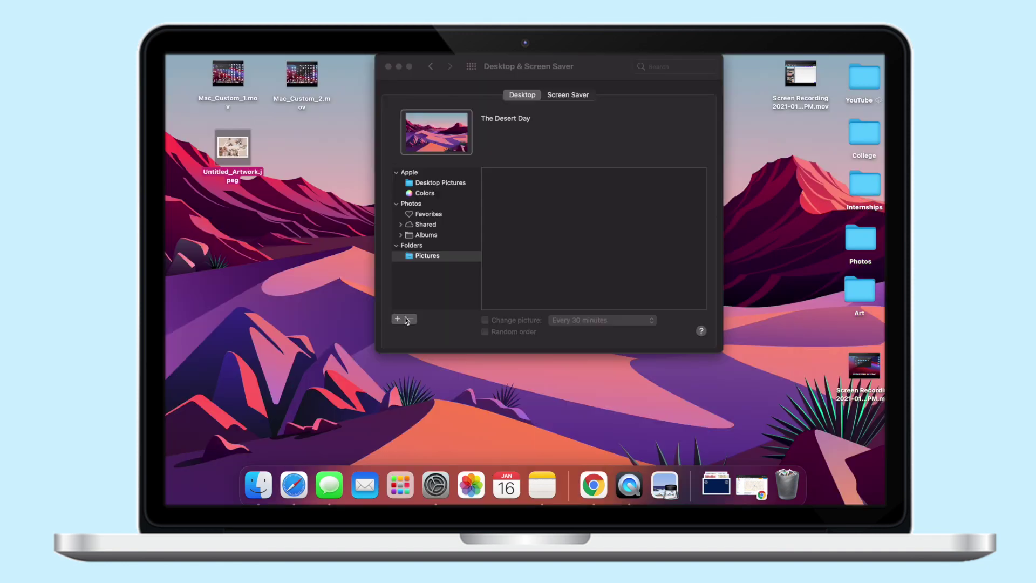
{"action": "left_click", "coordinate": [397, 319]}
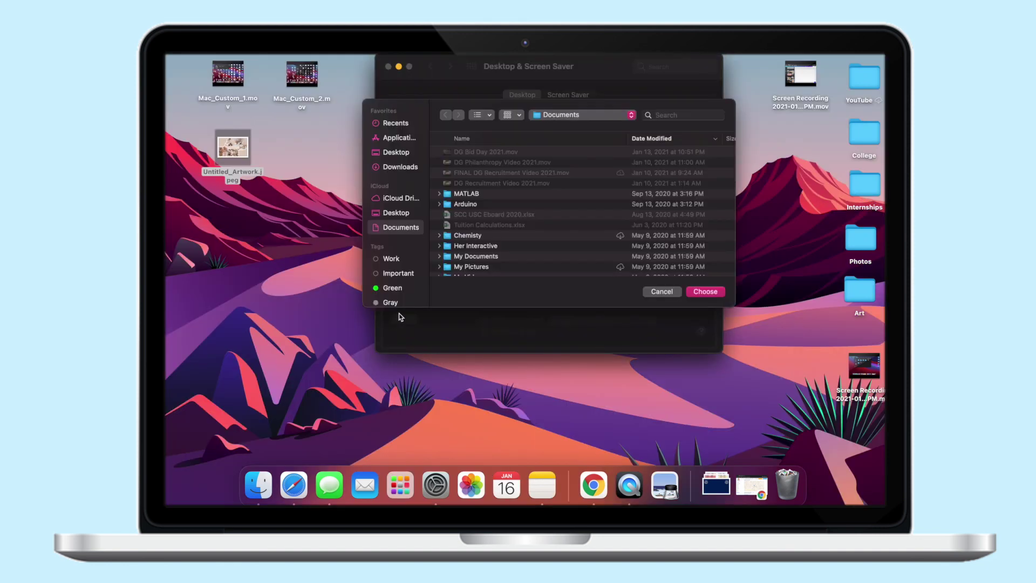
{"action": "left_click", "coordinate": [397, 152]}
{"action": "left_click", "coordinate": [486, 168]}
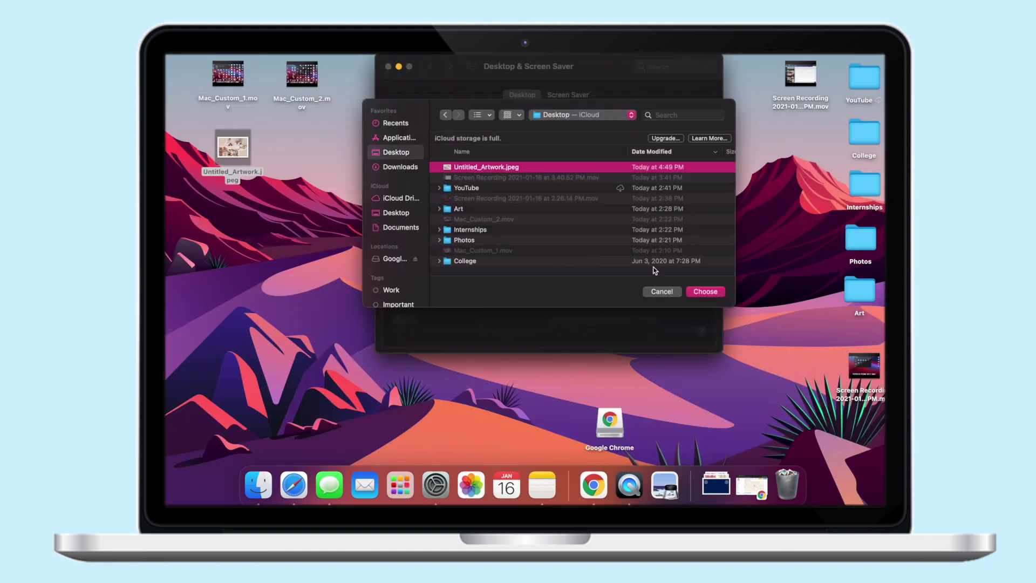
{"action": "left_click", "coordinate": [705, 291]}
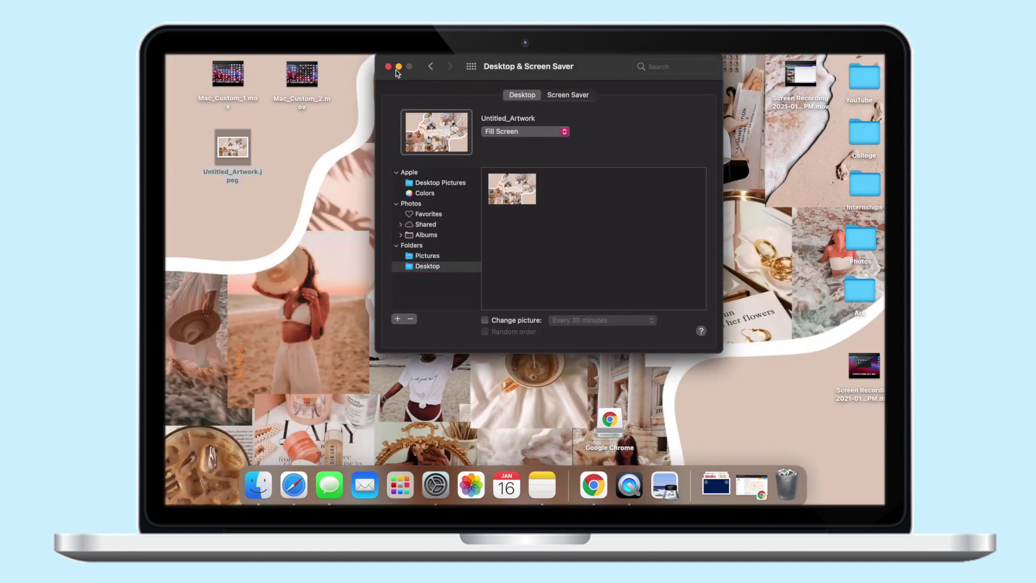
{"action": "left_click", "coordinate": [388, 66]}
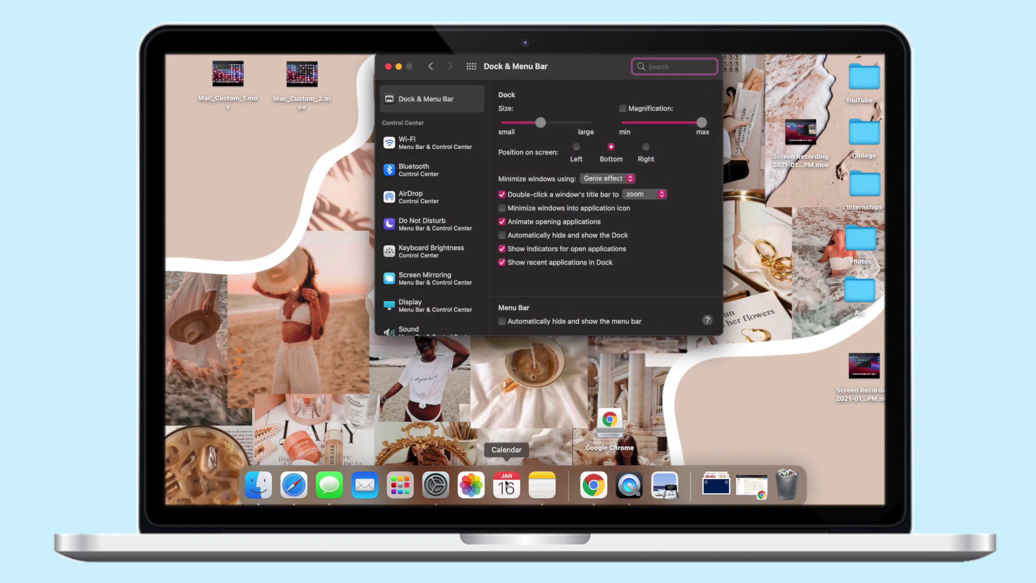
- Enable Dock magnification, set position to Right, hide recent apps and turn on auto-hide
{"action": "left_click", "coordinate": [622, 109]}
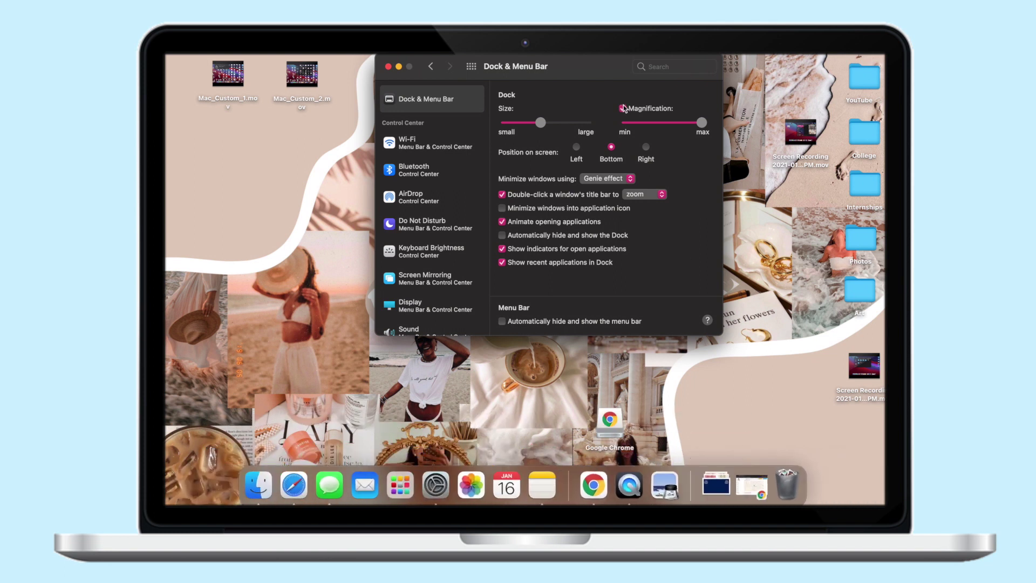
{"action": "left_click", "coordinate": [577, 147]}
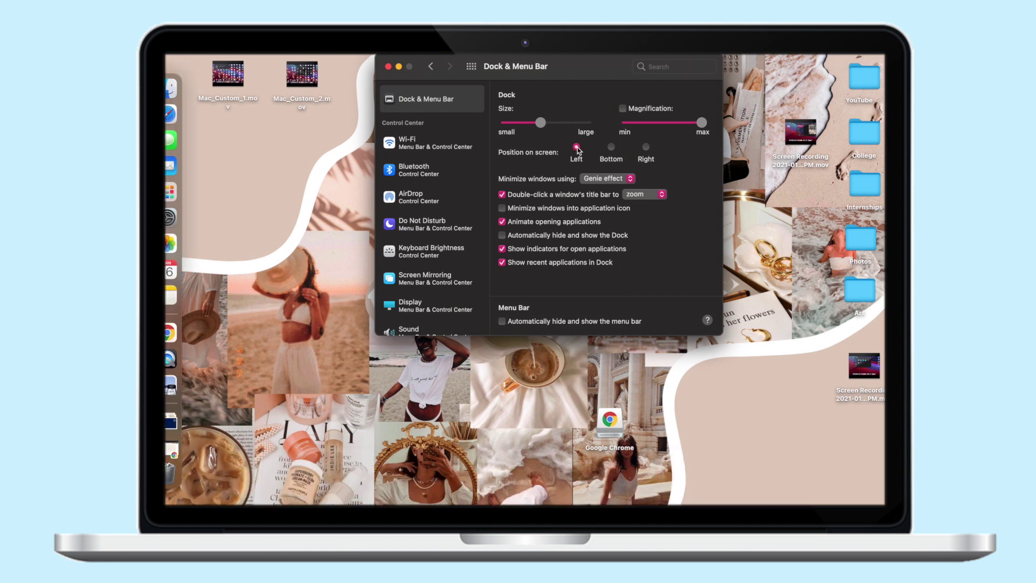
{"action": "left_click", "coordinate": [647, 147]}
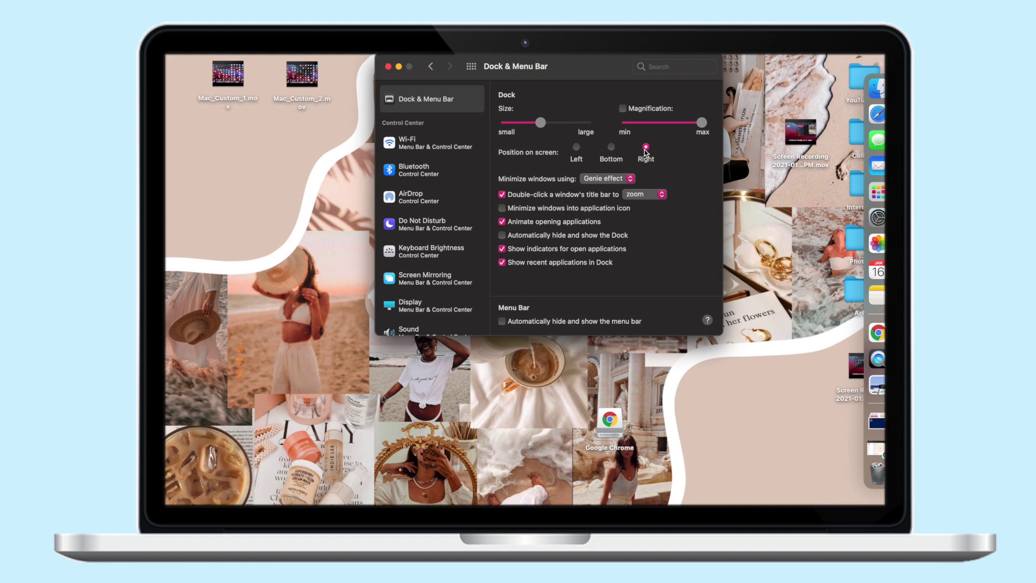
{"action": "left_click", "coordinate": [502, 263]}
{"action": "left_click", "coordinate": [502, 235]}
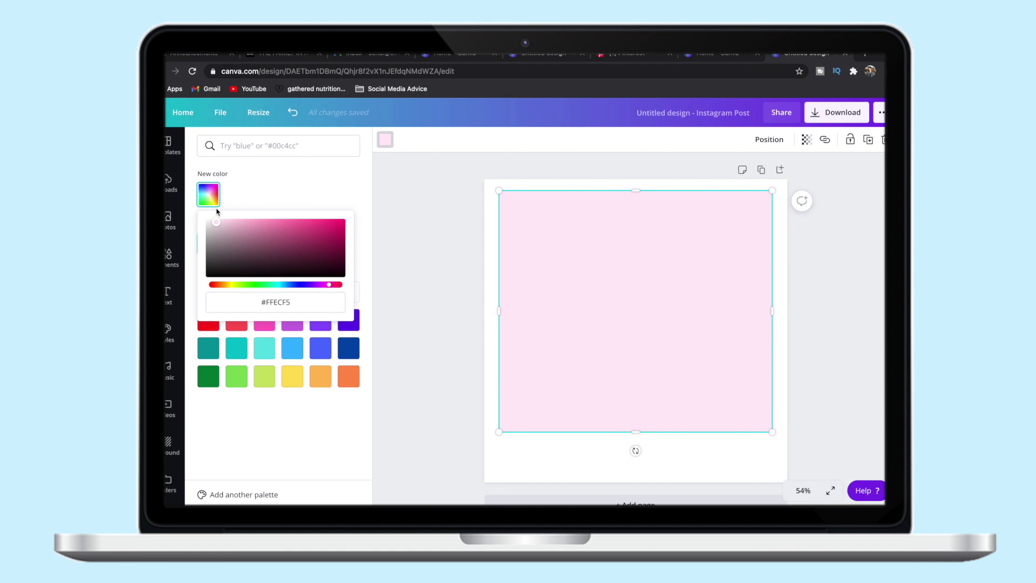
- Add a YOUTUBE heading and move it to the bottom left below the square
{"action": "left_click", "coordinate": [243, 178]}
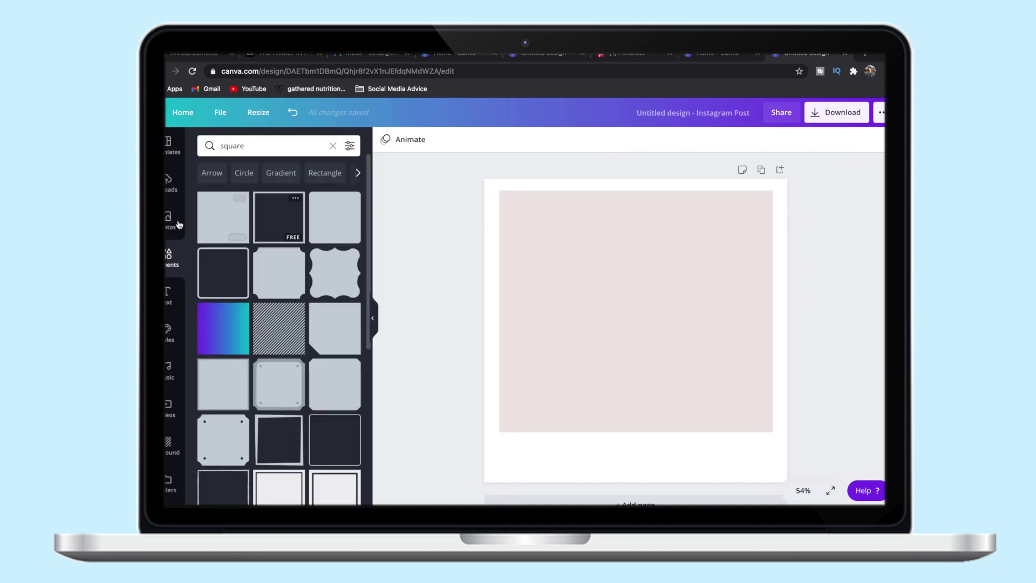
{"action": "left_click", "coordinate": [168, 294]}
{"action": "left_click", "coordinate": [259, 195]}
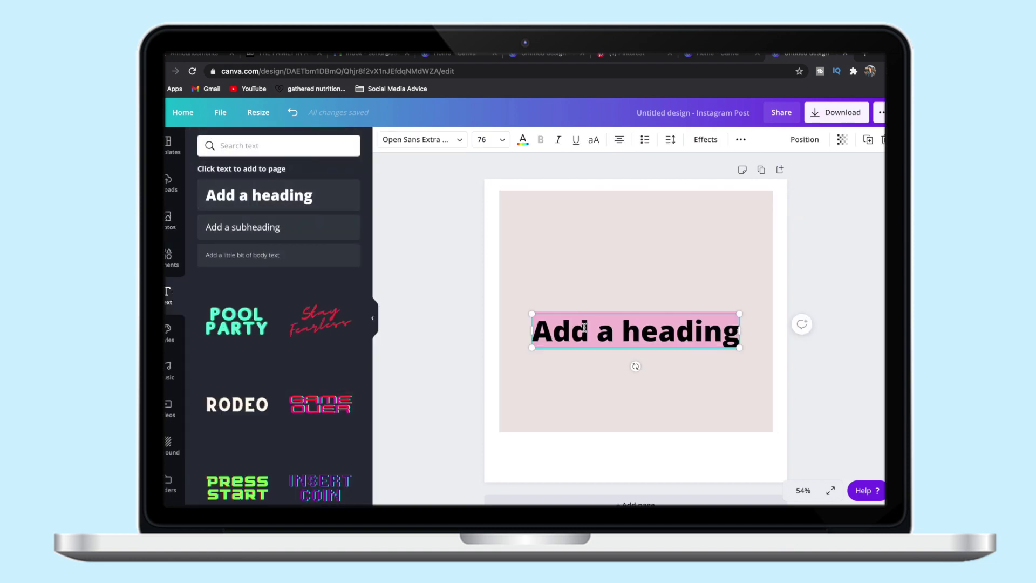
{"action": "type", "text": "YOUTUBE"}
{"action": "left_click", "coordinate": [421, 378]}
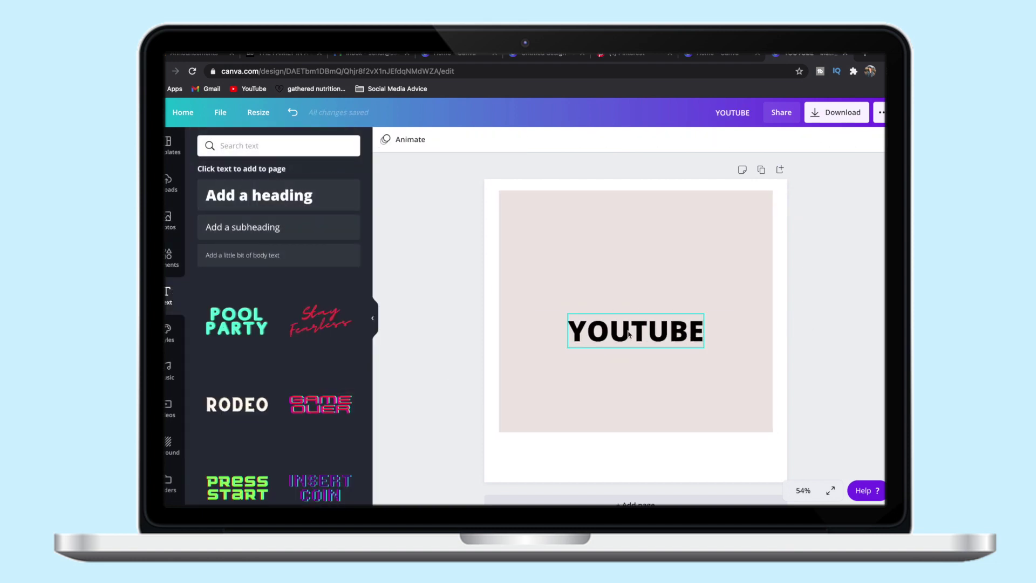
{"action": "left_click_drag", "start_coordinate": [627, 331], "coordinate": [560, 456]}
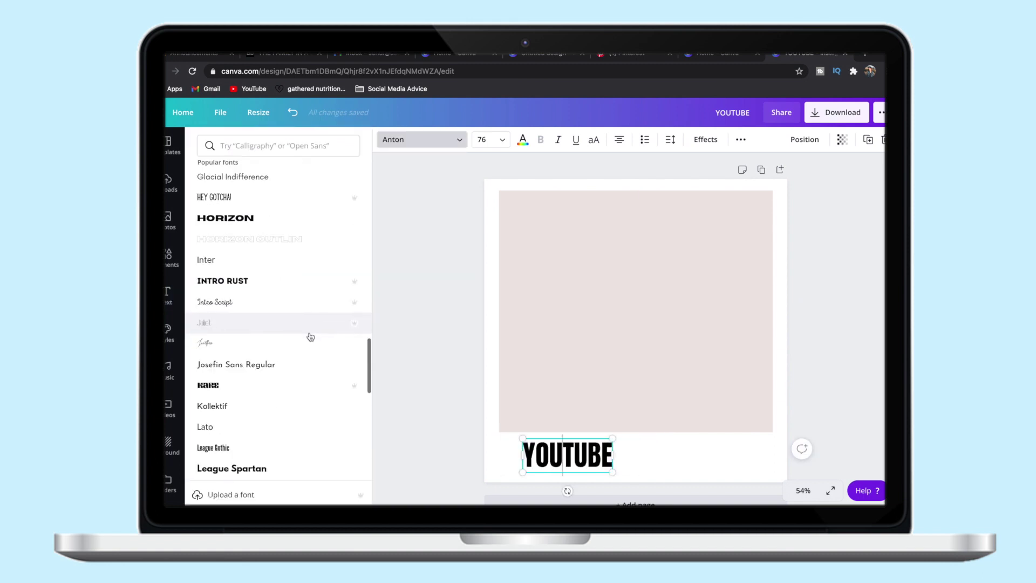
- Change the YOUTUBE heading's font to Lovelo
{"action": "scroll", "coordinate": [311, 337], "scroll_direction": "down", "scroll_amount": 3}
{"action": "left_click", "coordinate": [309, 357]}
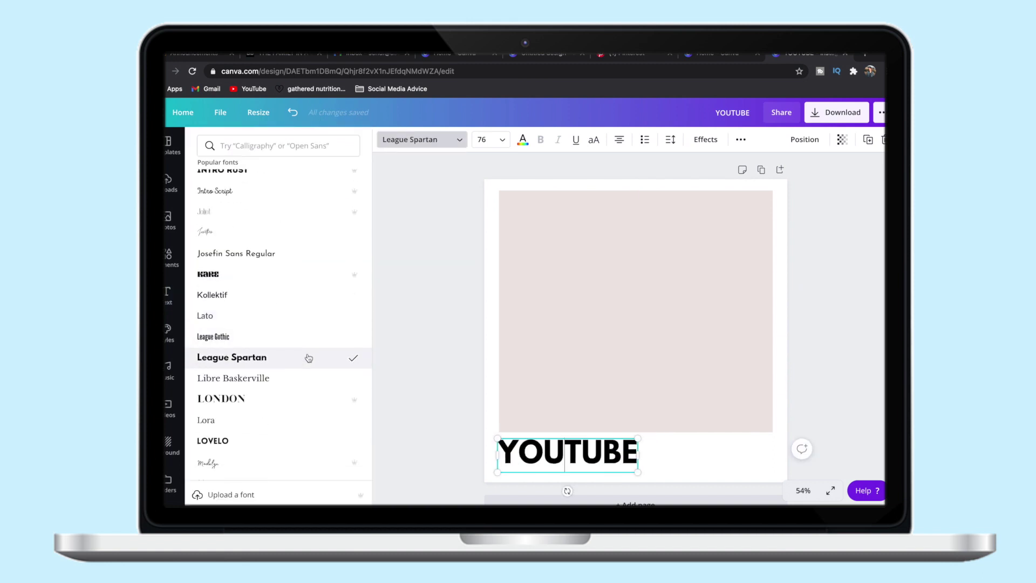
{"action": "scroll", "coordinate": [308, 359], "scroll_direction": "down", "scroll_amount": 3}
{"action": "left_click", "coordinate": [303, 298]}
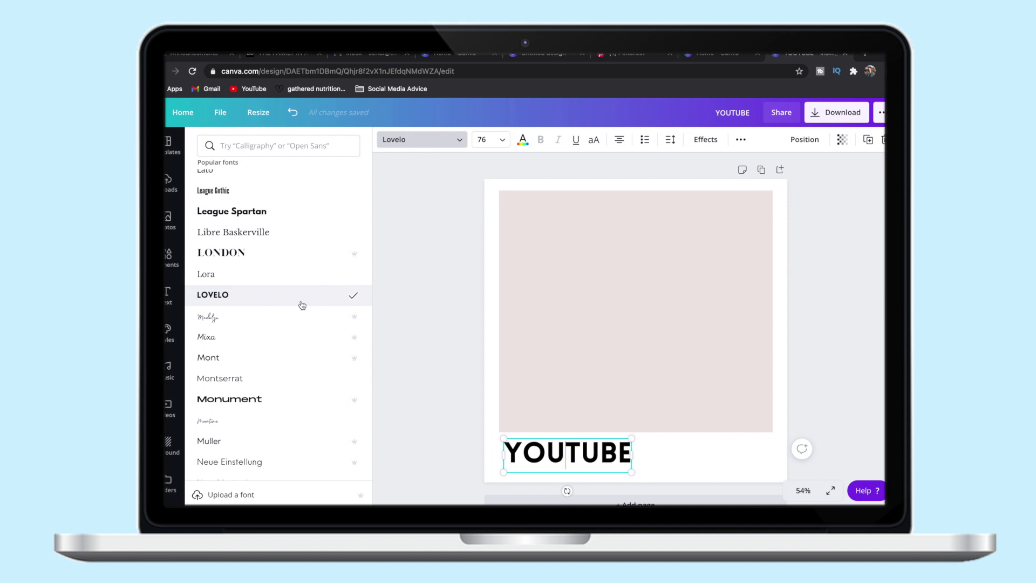
{"action": "left_click", "coordinate": [432, 453]}
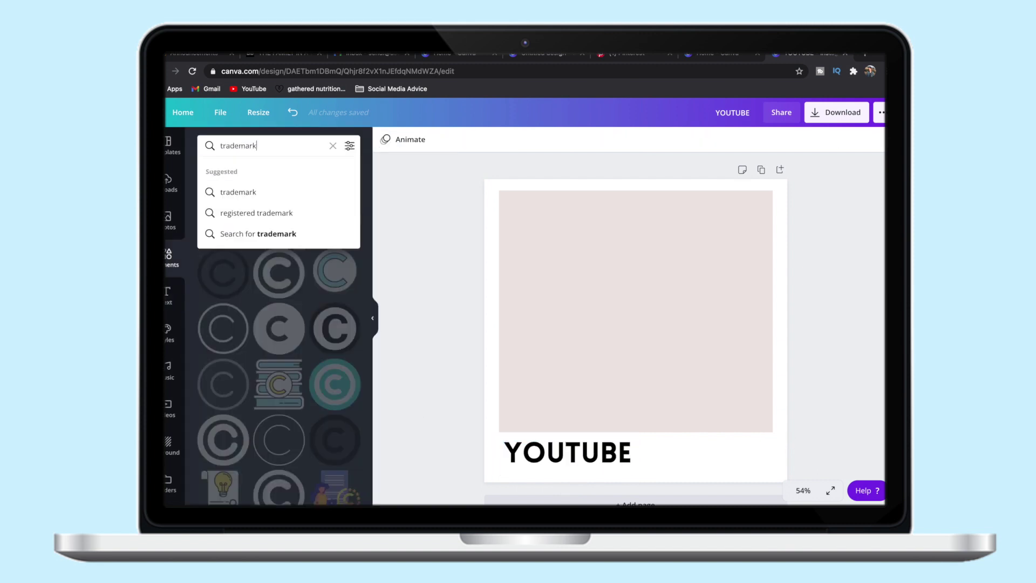
- Search trademark graphics and place the circled ® icon after YOUTUBE
{"action": "key", "text": "Return"}
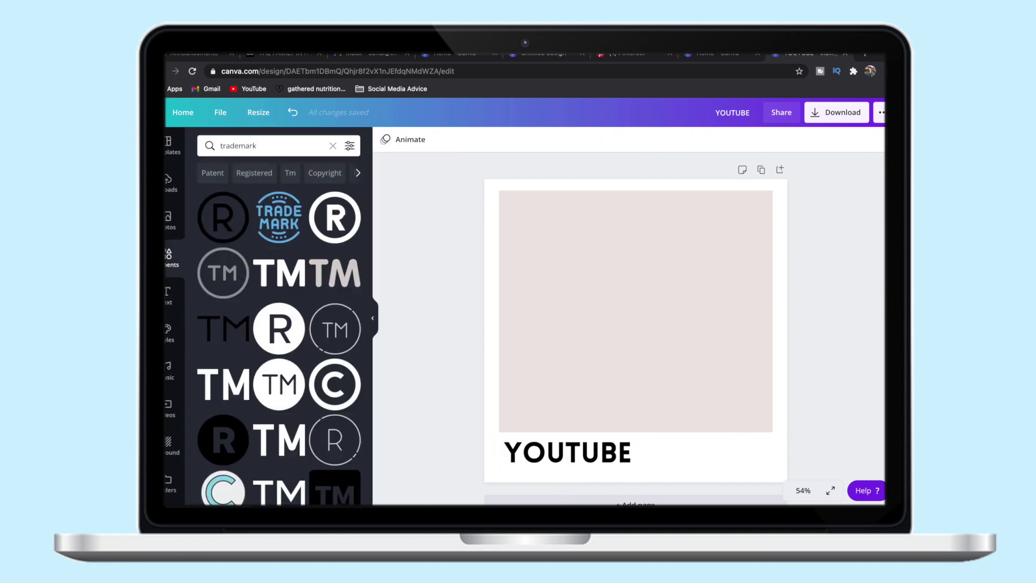
{"action": "left_click", "coordinate": [223, 218]}
{"action": "left_click_drag", "start_coordinate": [695, 396], "coordinate": [641, 447]}
{"action": "left_click", "coordinate": [683, 458]}
- Zoom to 100% to fine-tune the ® mark's size, then return to 50%
{"action": "left_click", "coordinate": [447, 427]}
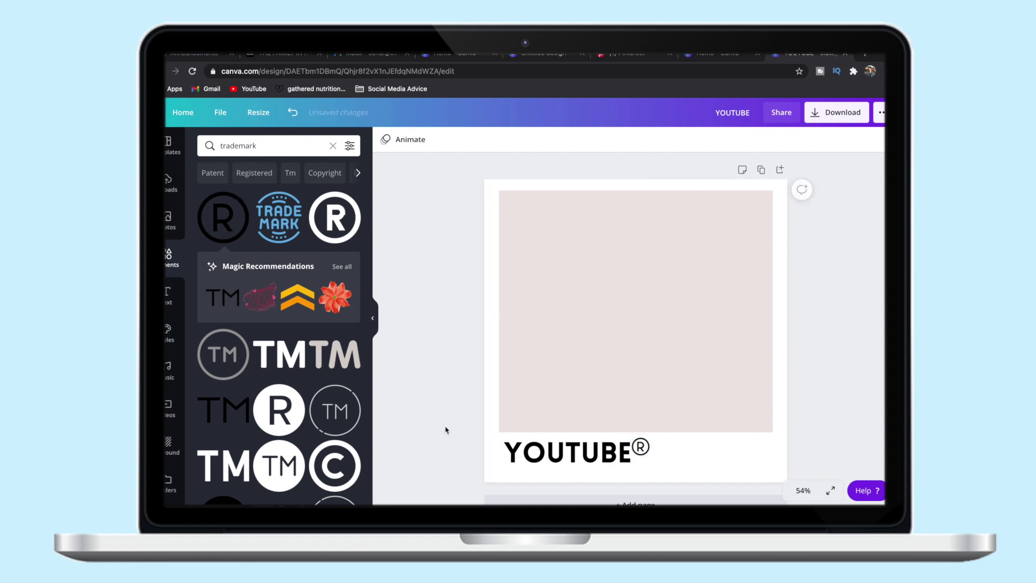
{"action": "left_click", "coordinate": [643, 446]}
{"action": "left_click", "coordinate": [803, 490]}
{"action": "left_click", "coordinate": [804, 339]}
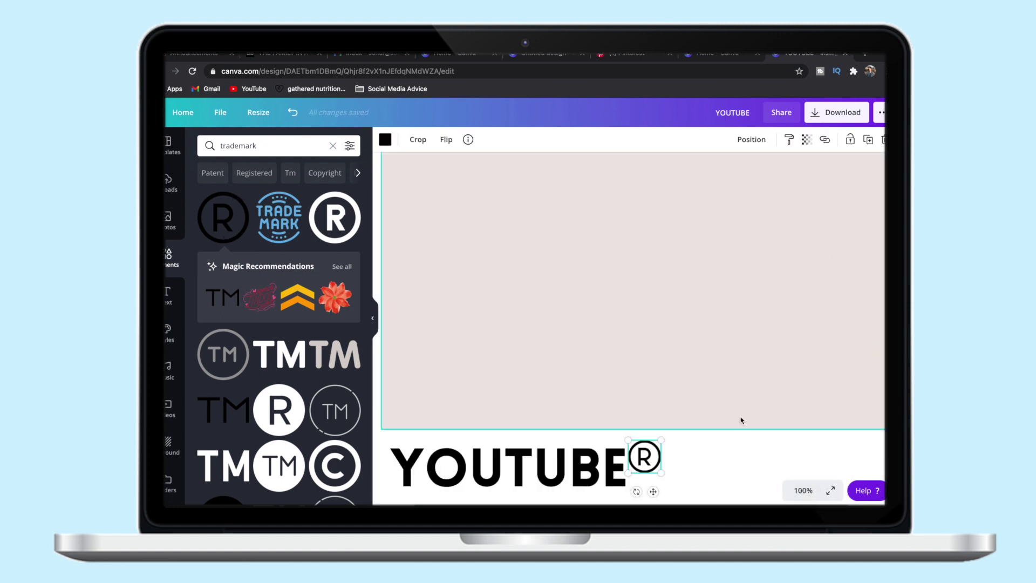
{"action": "scroll", "coordinate": [742, 420], "scroll_direction": "down", "scroll_amount": 2}
{"action": "left_click_drag", "start_coordinate": [662, 406], "coordinate": [653, 399]}
{"action": "left_click", "coordinate": [551, 435]}
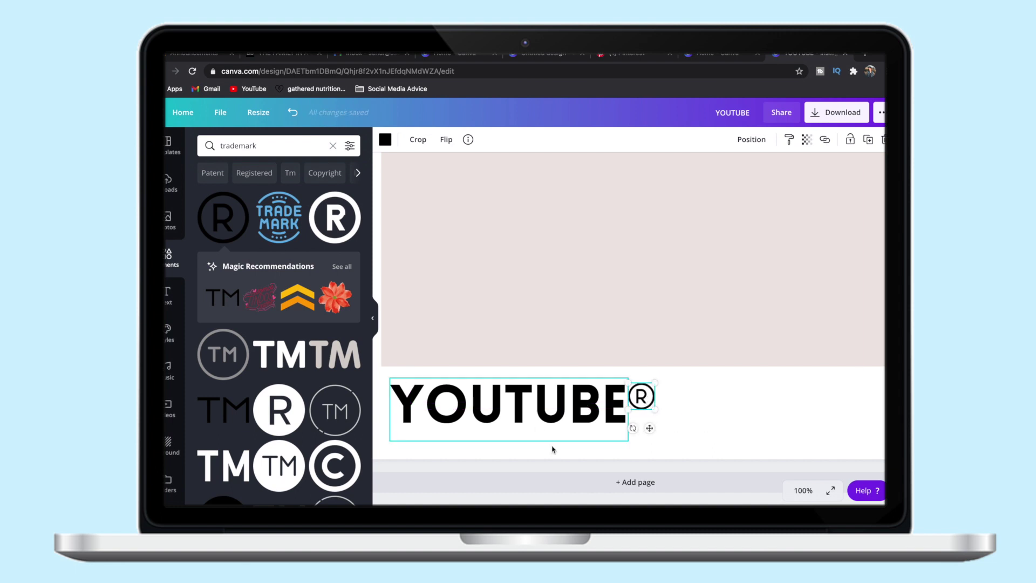
{"action": "left_click", "coordinate": [804, 490]}
{"action": "left_click", "coordinate": [802, 368]}
{"action": "left_click", "coordinate": [803, 367]}
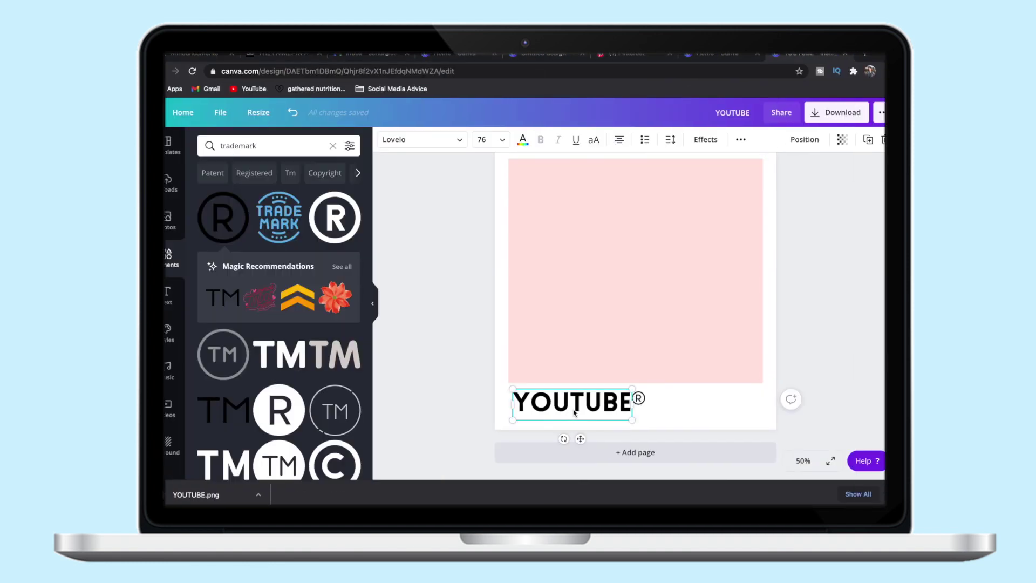
- Replace YOUTUBE with COLLEGE, realign the ® mark, and retitle the design 'college'
{"action": "double_click", "coordinate": [572, 402]}
{"action": "type", "text": "COLLEGE"}
{"action": "left_click_drag", "start_coordinate": [572, 402], "coordinate": [563, 402]}
{"action": "left_click_drag", "start_coordinate": [639, 398], "coordinate": [624, 398]}
{"action": "left_click", "coordinate": [437, 394]}
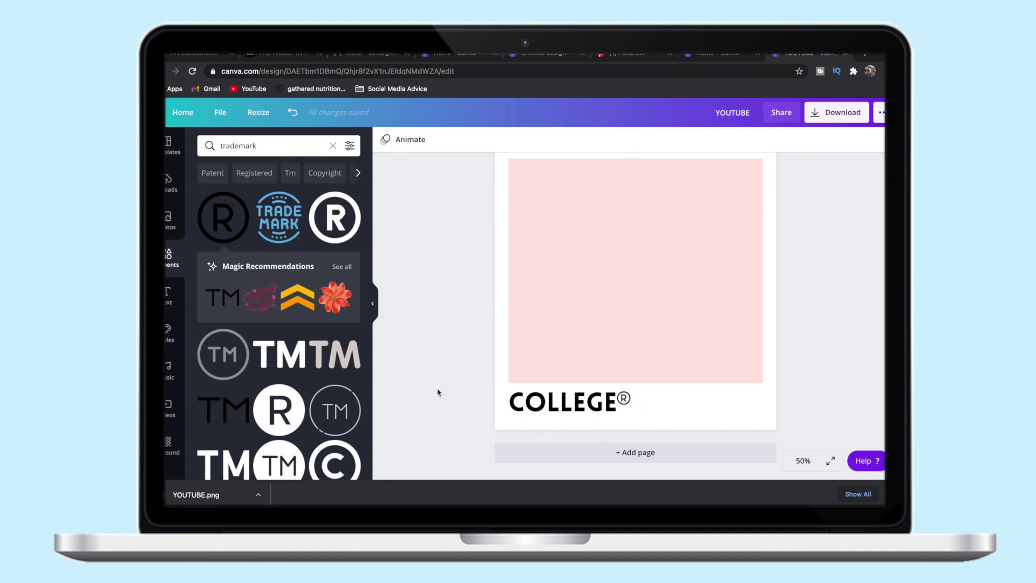
{"action": "left_click", "coordinate": [749, 112]}
{"action": "type", "text": "college"}
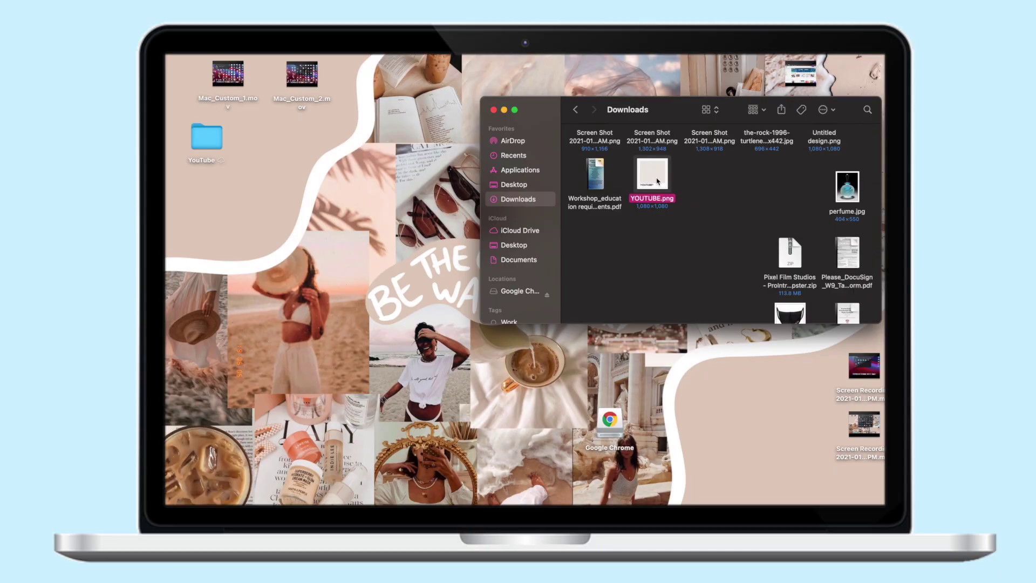
- Make the copied YouTube swatch image the YouTube folder's icon
{"action": "left_click_drag", "start_coordinate": [267, 68], "coordinate": [527, 72]}
{"action": "left_click", "coordinate": [217, 55]}
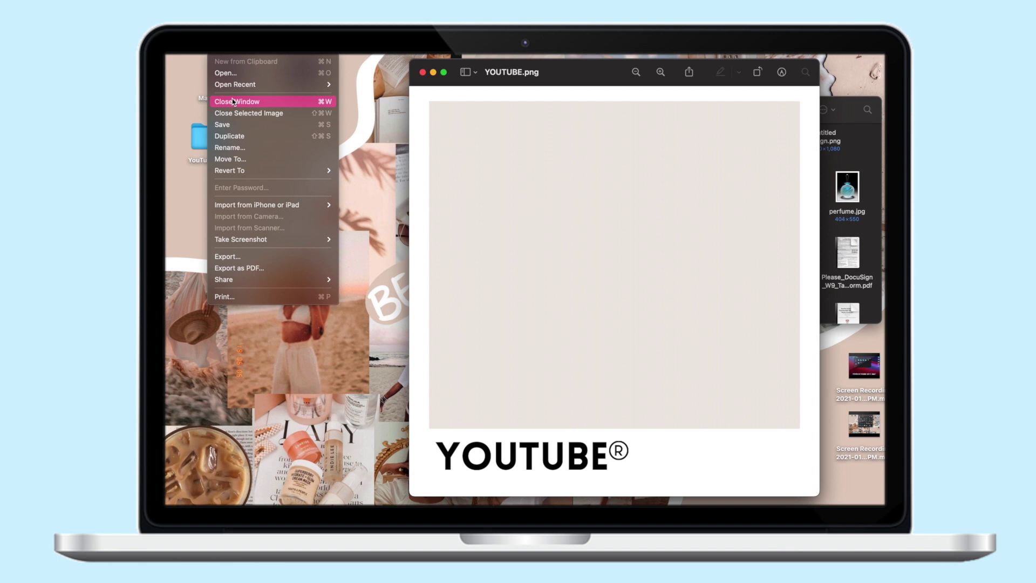
{"action": "left_click", "coordinate": [247, 101]}
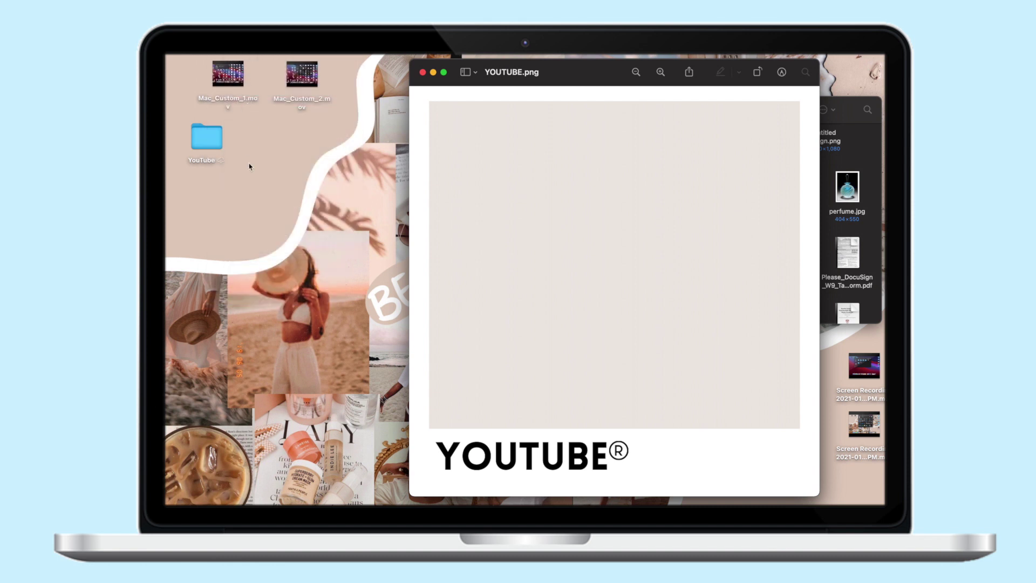
{"action": "right_click", "coordinate": [208, 144]}
{"action": "left_click", "coordinate": [232, 194]}
{"action": "left_click_drag", "start_coordinate": [178, 71], "coordinate": [310, 132]}
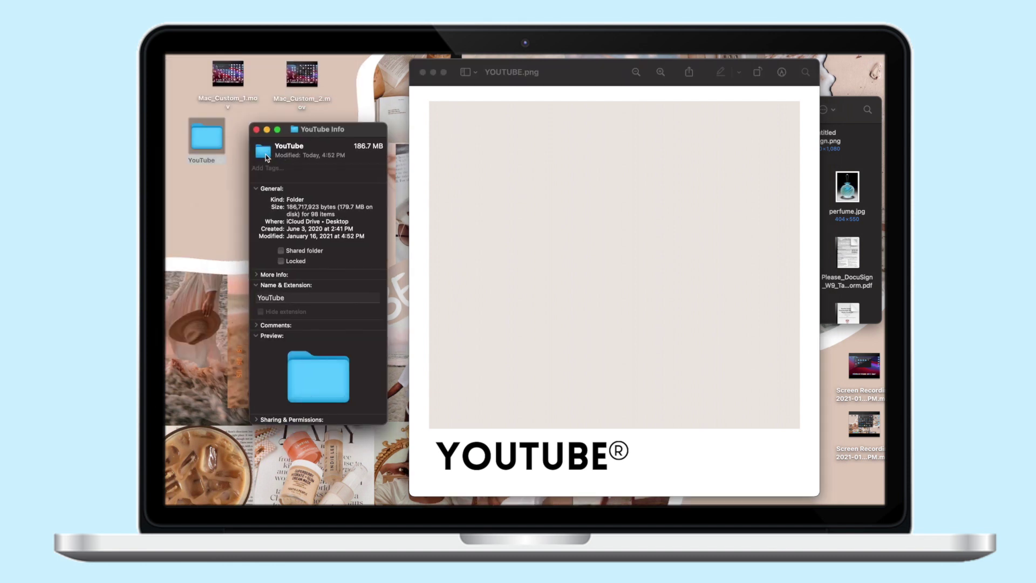
{"action": "left_click", "coordinate": [263, 155]}
{"action": "key", "text": "super+v"}
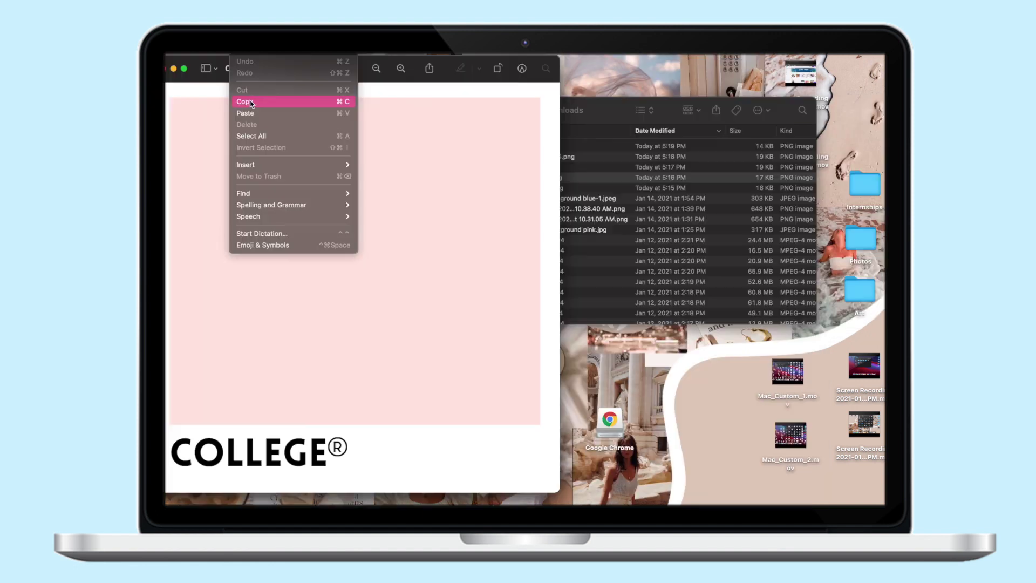
- Give the College folder the pink COLLEGE swatch as its icon
{"action": "left_click", "coordinate": [251, 104]}
{"action": "key", "text": "super+q"}
{"action": "left_click", "coordinate": [228, 78]}
{"action": "right_click", "coordinate": [228, 79]}
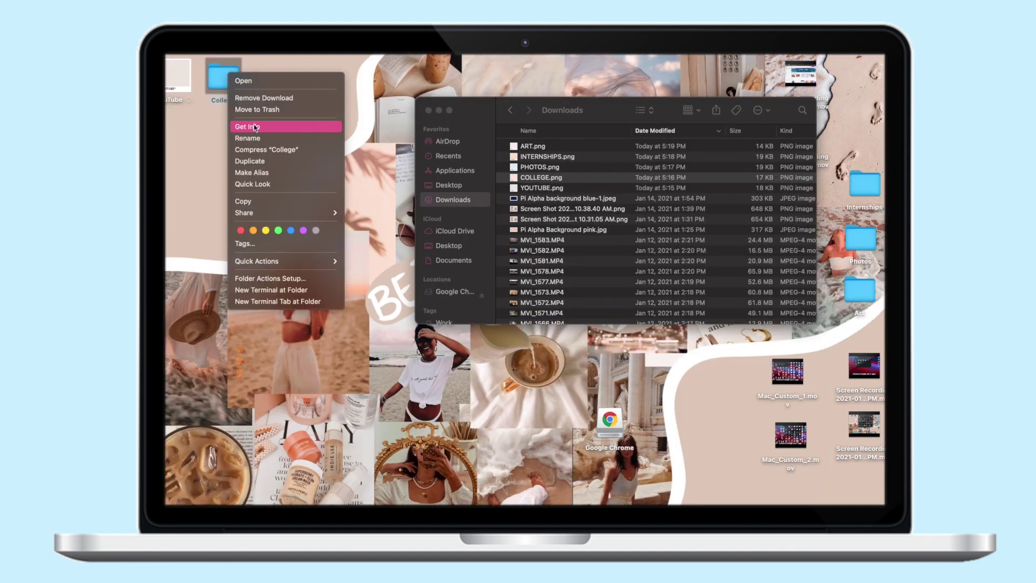
{"action": "left_click", "coordinate": [256, 126]}
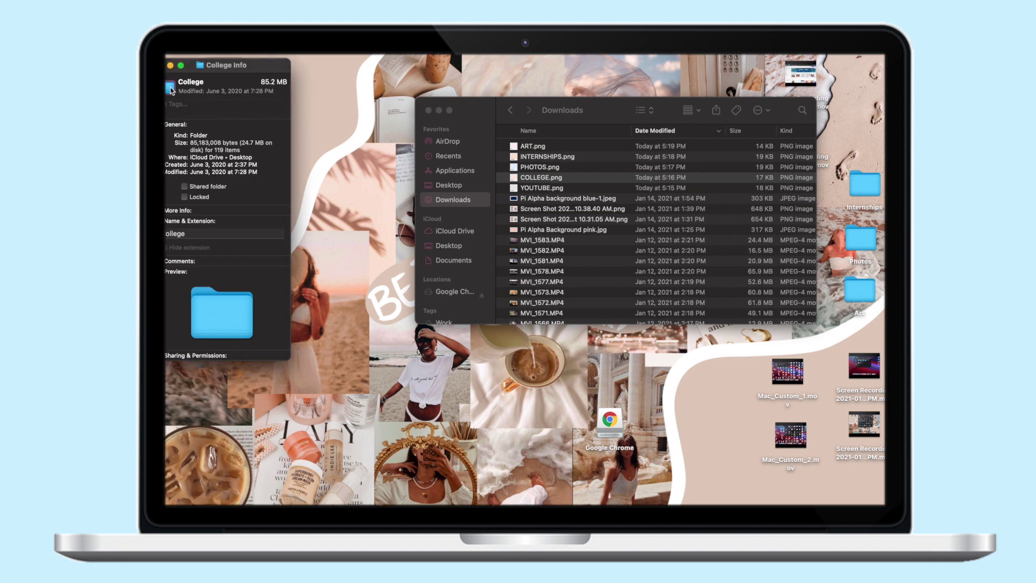
{"action": "left_click", "coordinate": [170, 87]}
{"action": "key", "text": "super+v"}
{"action": "key", "text": "super+w"}
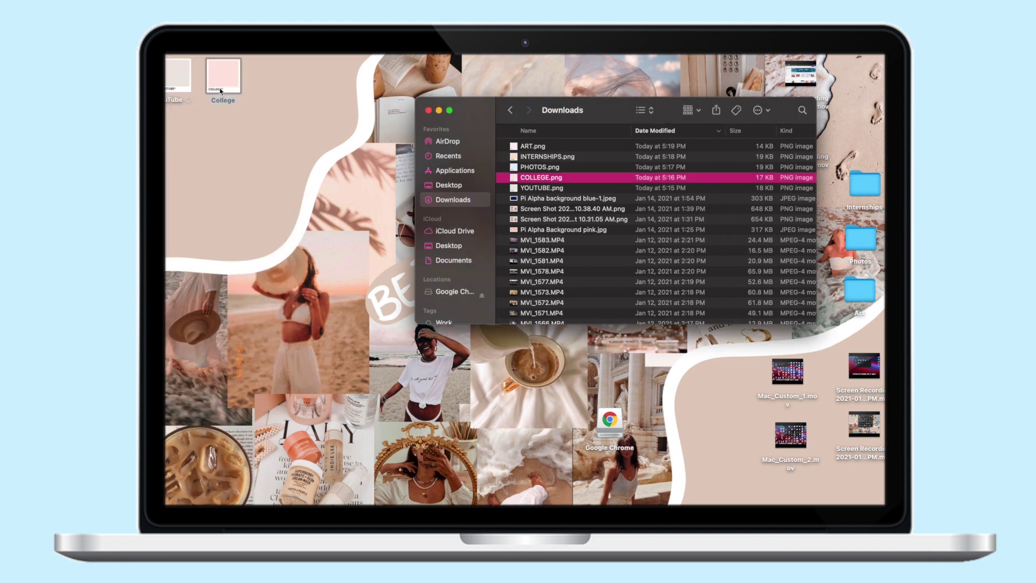
{"action": "left_click", "coordinate": [242, 87]}
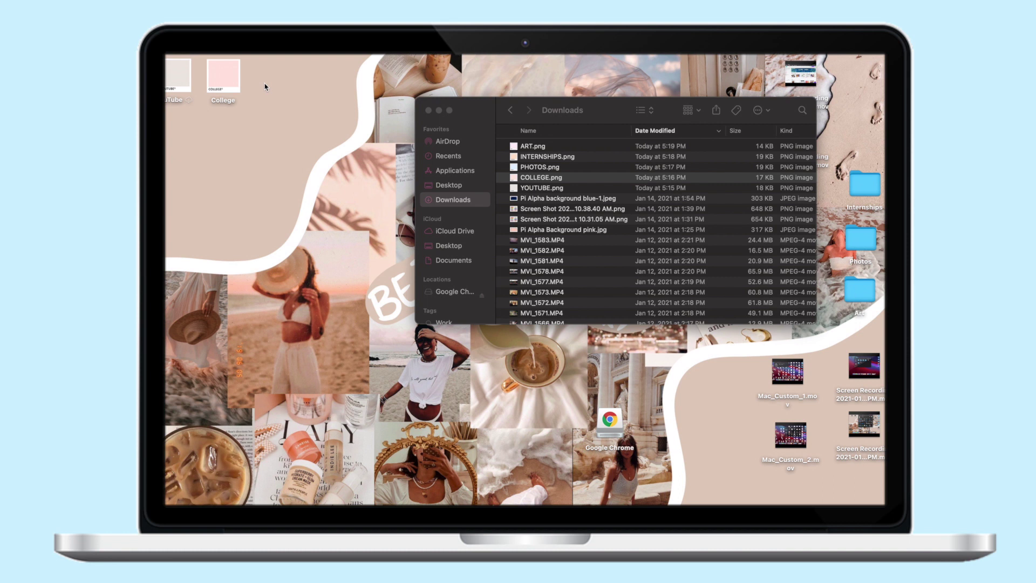
- Move Internships beside College and give it the peach INTERNSHIPS.png swatch icon
{"action": "left_click_drag", "start_coordinate": [875, 187], "coordinate": [283, 82]}
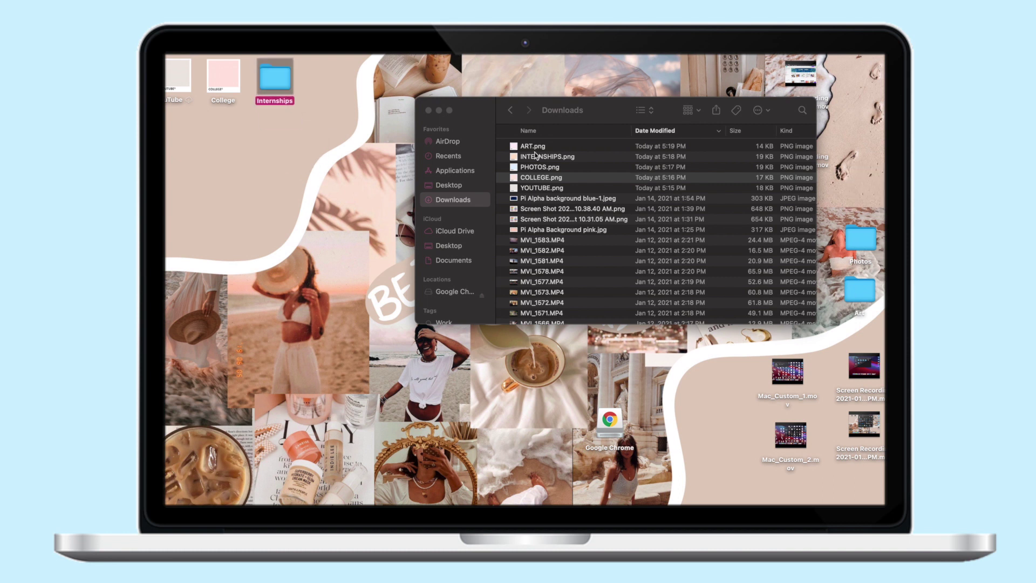
{"action": "left_click", "coordinate": [533, 157]}
{"action": "double_click", "coordinate": [543, 158]}
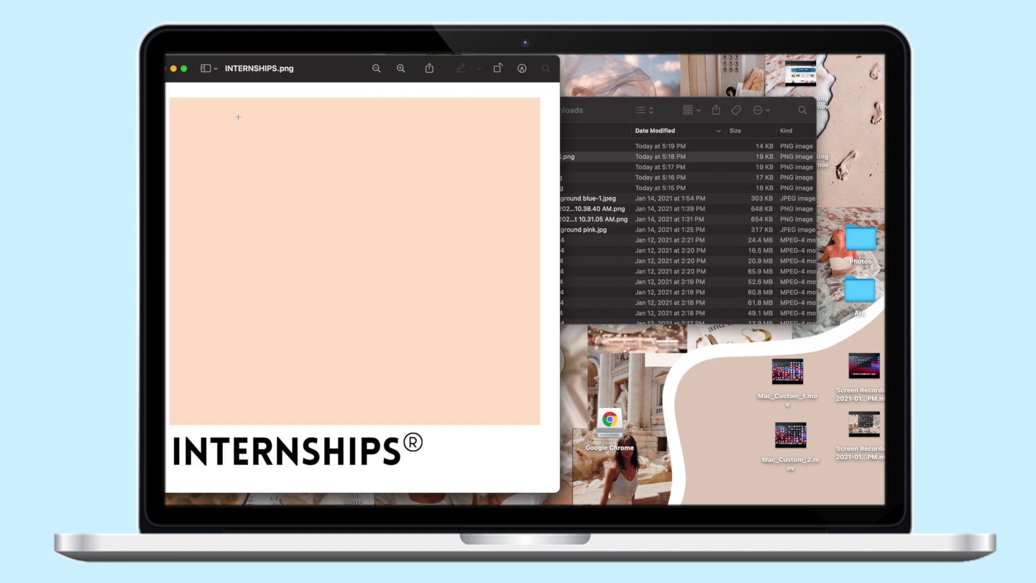
{"action": "left_click", "coordinate": [242, 51]}
{"action": "left_click", "coordinate": [248, 103]}
{"action": "left_click", "coordinate": [164, 69]}
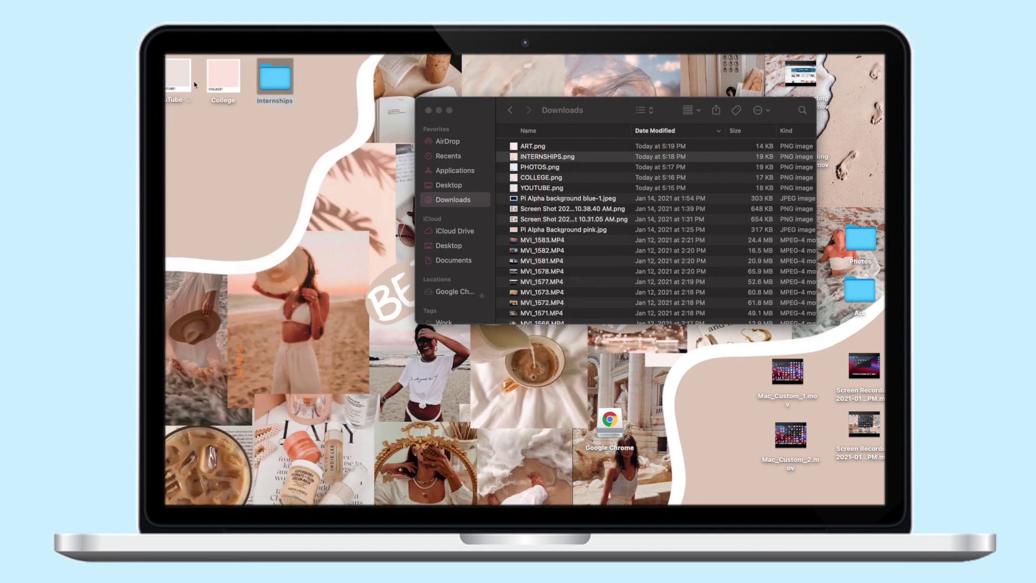
{"action": "right_click", "coordinate": [277, 81]}
{"action": "left_click", "coordinate": [302, 133]}
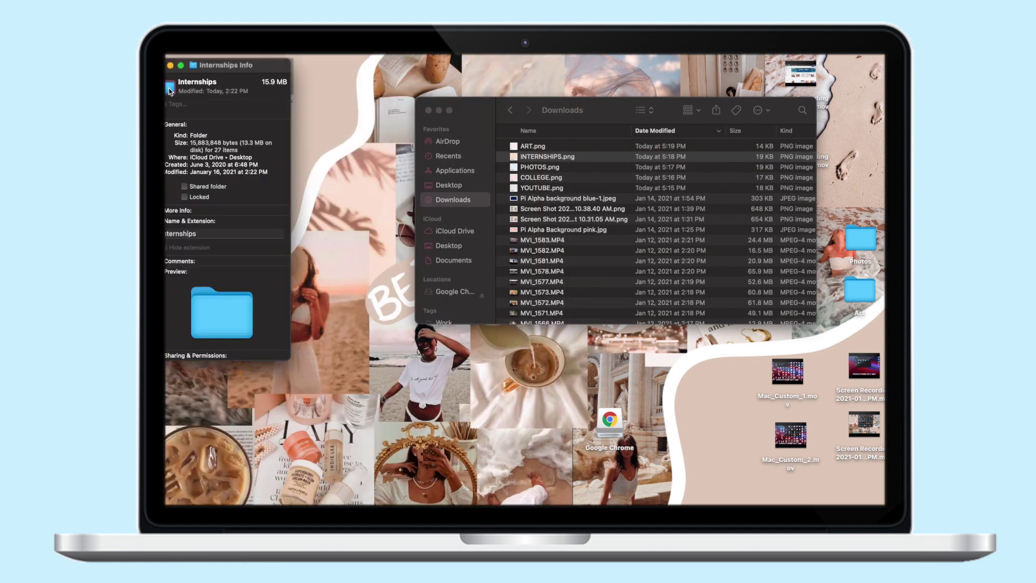
{"action": "key", "text": "super+v"}
{"action": "left_click", "coordinate": [162, 65]}
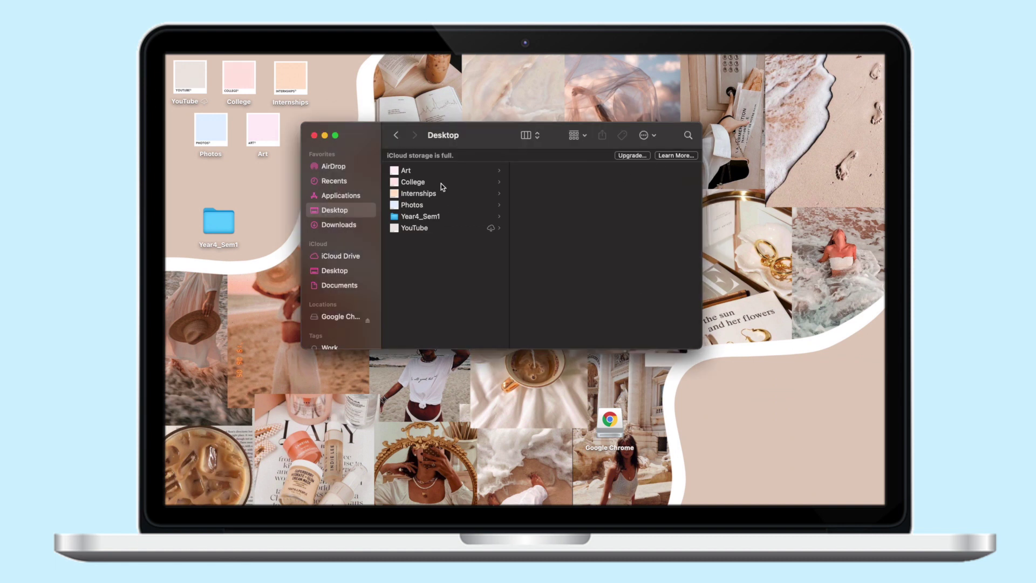
{"action": "left_click", "coordinate": [441, 183]}
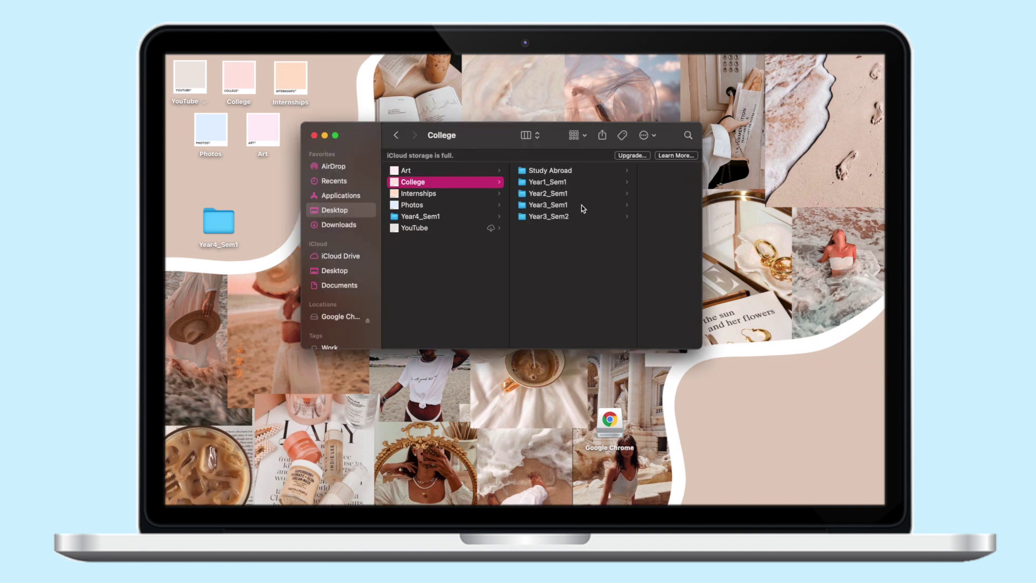
- Trash the duplicate 04 Assignment CHE 485 copies in Downloads
{"action": "left_click", "coordinate": [339, 224]}
{"action": "left_click", "coordinate": [448, 170]}
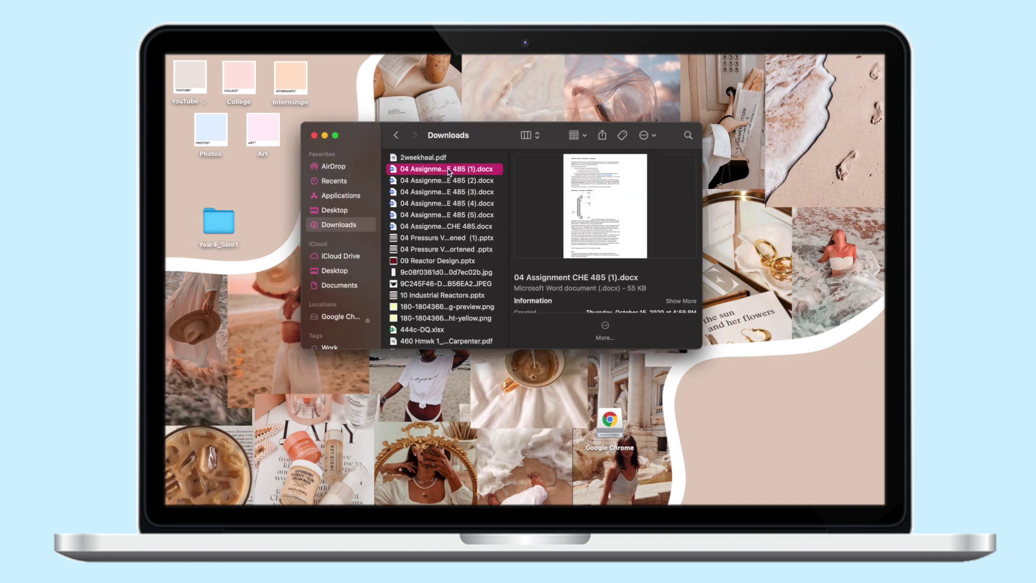
{"action": "left_click", "coordinate": [455, 182]}
{"action": "left_click", "coordinate": [457, 193], "text": "super"}
{"action": "left_click", "coordinate": [458, 204], "text": "super"}
{"action": "left_click", "coordinate": [460, 216], "text": "super"}
{"action": "left_click", "coordinate": [455, 171], "text": "super"}
{"action": "left_click_drag", "start_coordinate": [454, 182], "coordinate": [763, 483]}
- File the assignment document and pressure vessel presentations into Year4_Sem1
{"action": "left_click_drag", "start_coordinate": [426, 171], "coordinate": [216, 227]}
{"action": "left_click", "coordinate": [420, 171]}
{"action": "left_click", "coordinate": [432, 182], "text": "super"}
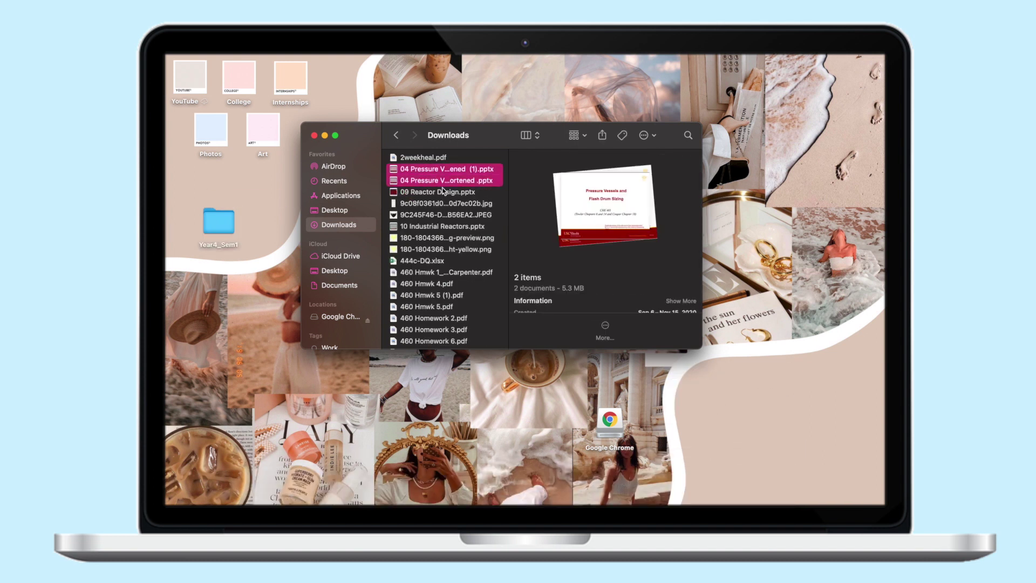
{"action": "left_click", "coordinate": [441, 192], "text": "super"}
{"action": "left_click_drag", "start_coordinate": [441, 191], "coordinate": [224, 223]}
- Move the stray JPG image and the two heart PNGs out of Downloads
{"action": "left_click", "coordinate": [429, 171]}
{"action": "left_click_drag", "start_coordinate": [419, 171], "coordinate": [219, 222]}
{"action": "left_click", "coordinate": [429, 171]}
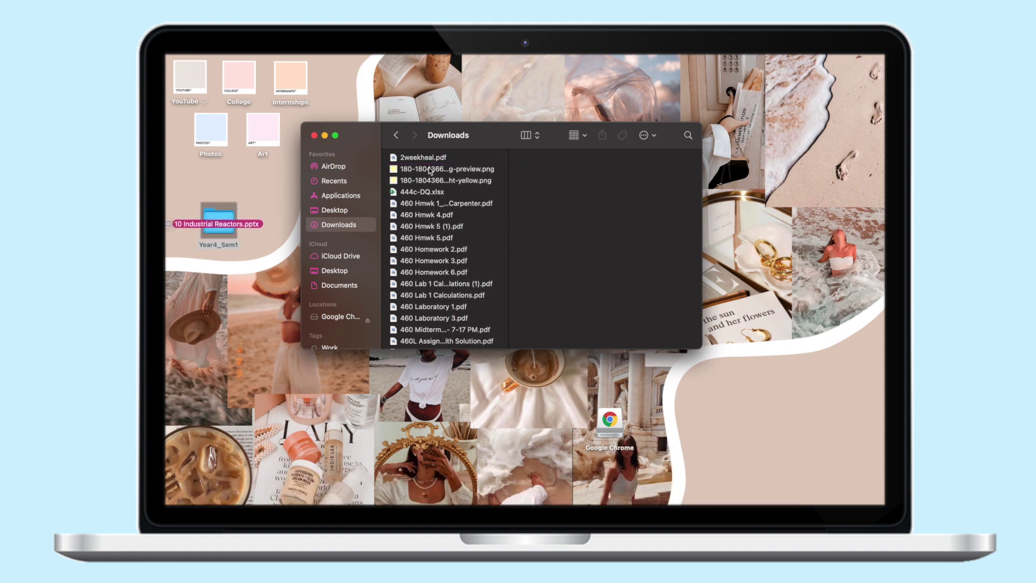
{"action": "left_click", "coordinate": [434, 170]}
{"action": "left_click", "coordinate": [442, 180], "text": "super"}
{"action": "left_click_drag", "start_coordinate": [441, 180], "coordinate": [219, 223]}
- File the 460 course PDFs into Year4_Sem1, then open the College folder
{"action": "left_click", "coordinate": [438, 172]}
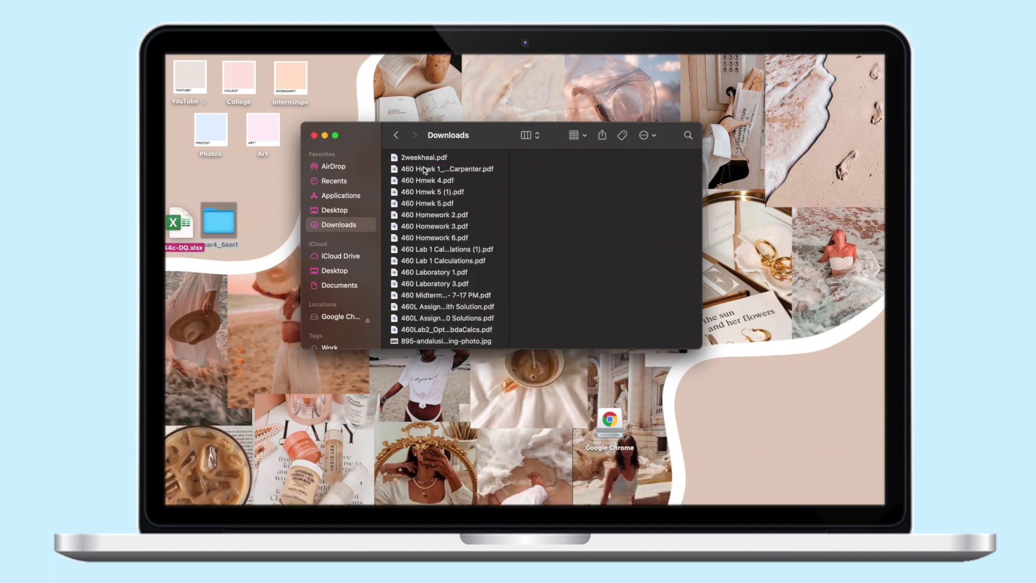
{"action": "left_click", "coordinate": [424, 170]}
{"action": "left_click", "coordinate": [428, 182], "text": "super"}
{"action": "left_click", "coordinate": [433, 193], "text": "super"}
{"action": "left_click", "coordinate": [437, 204], "text": "super"}
{"action": "left_click", "coordinate": [442, 215], "text": "super"}
{"action": "left_click", "coordinate": [446, 226], "text": "super"}
{"action": "left_click", "coordinate": [464, 261], "text": "super"}
{"action": "left_click", "coordinate": [462, 273], "text": "super"}
{"action": "left_click", "coordinate": [460, 284], "text": "super"}
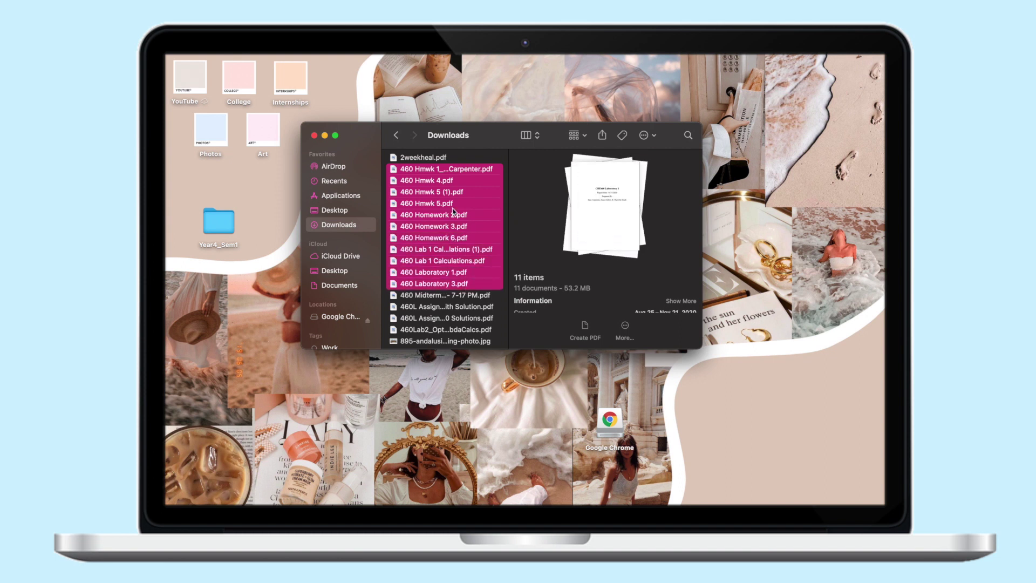
{"action": "left_click_drag", "start_coordinate": [460, 284], "coordinate": [219, 222]}
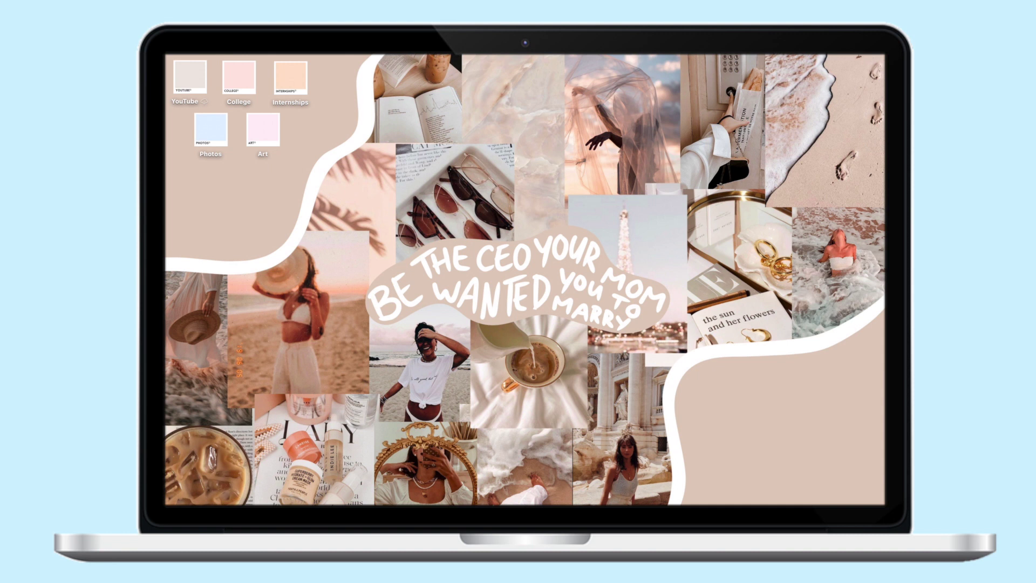
{"action": "double_click", "coordinate": [240, 89]}
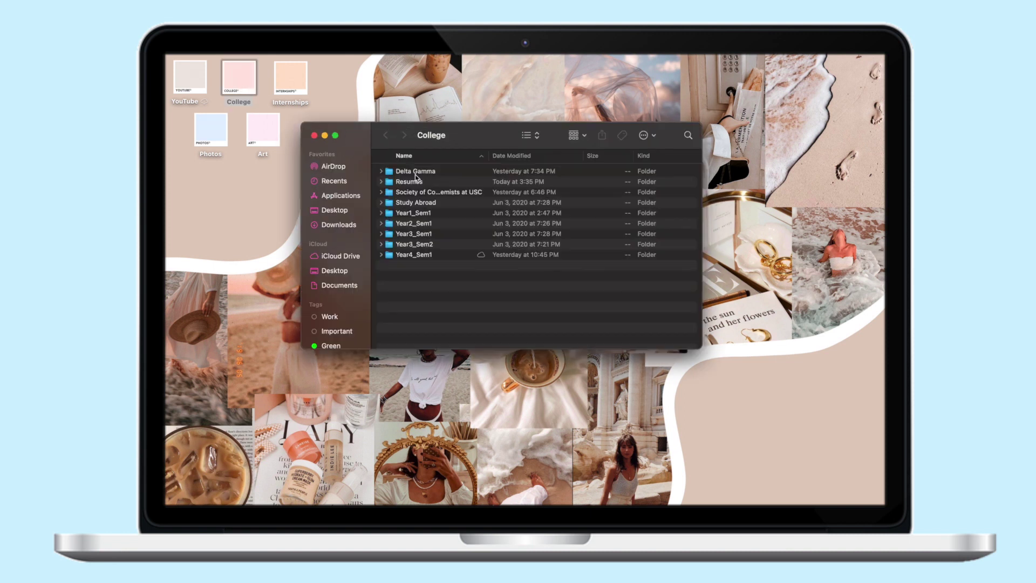
- Expand Year3_Sem2, Year4_Sem1 and Resumes in College, then view and close Internships
{"action": "left_click", "coordinate": [382, 244]}
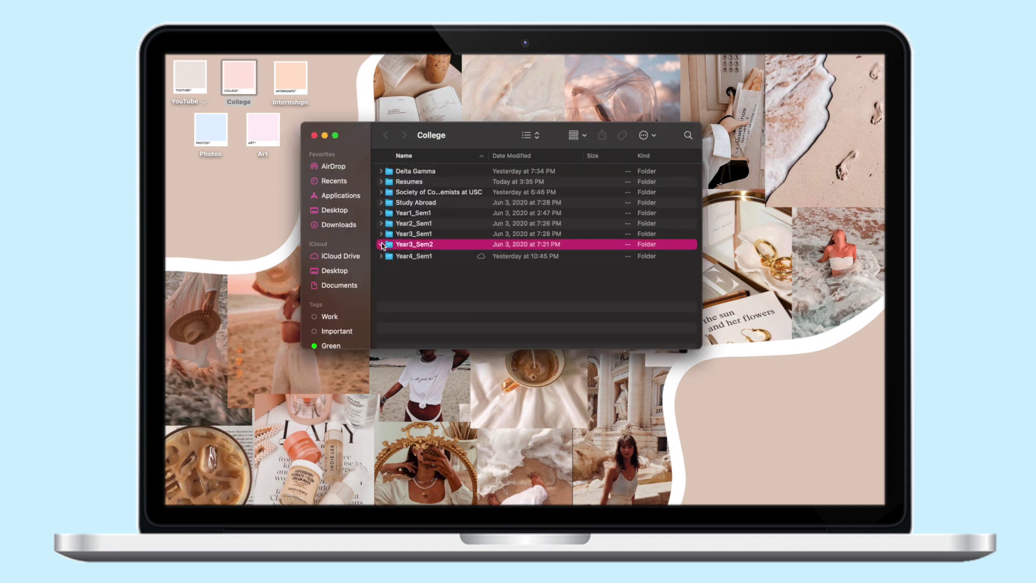
{"action": "left_click", "coordinate": [380, 297]}
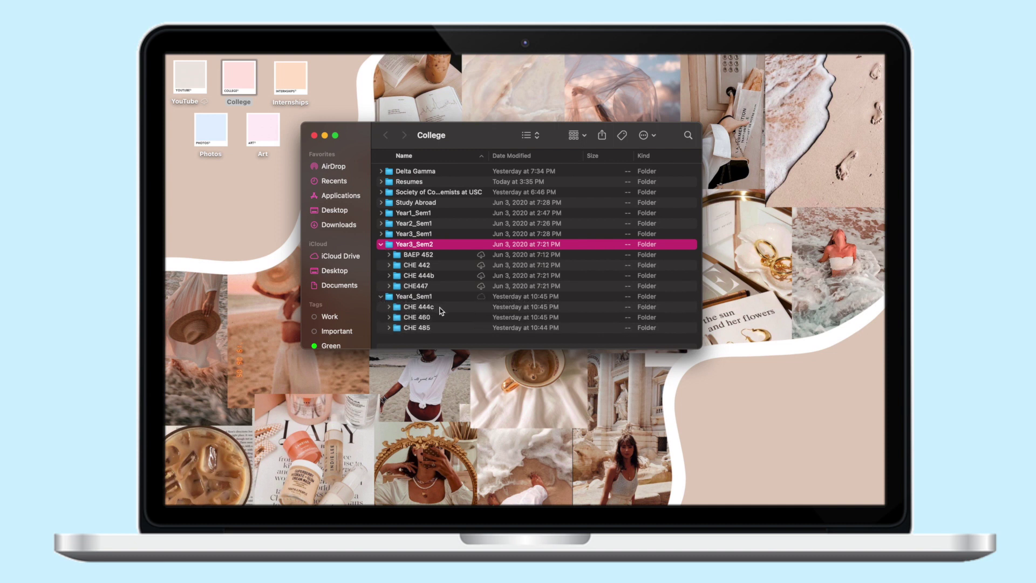
{"action": "left_click", "coordinate": [381, 297]}
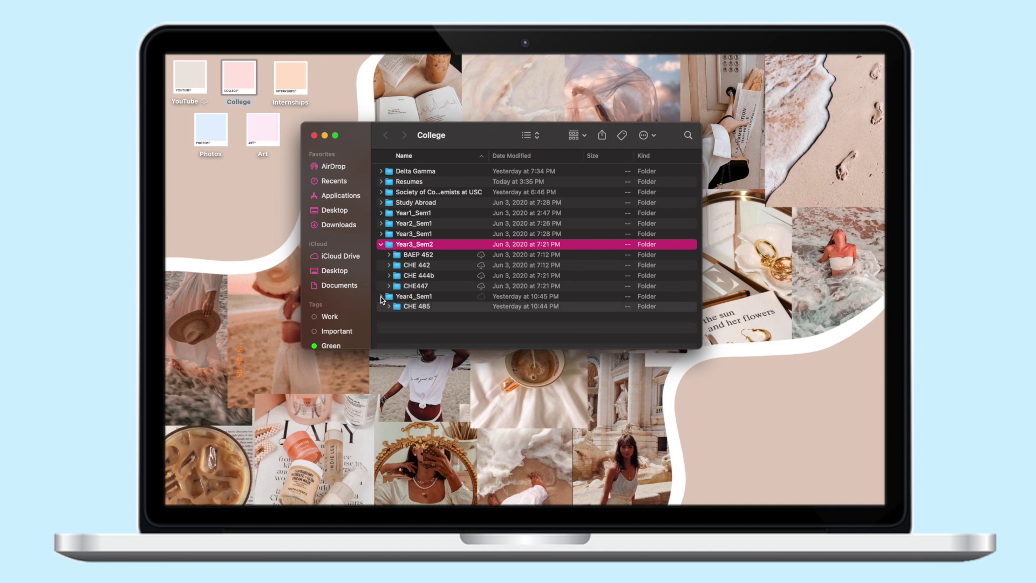
{"action": "left_click", "coordinate": [381, 244]}
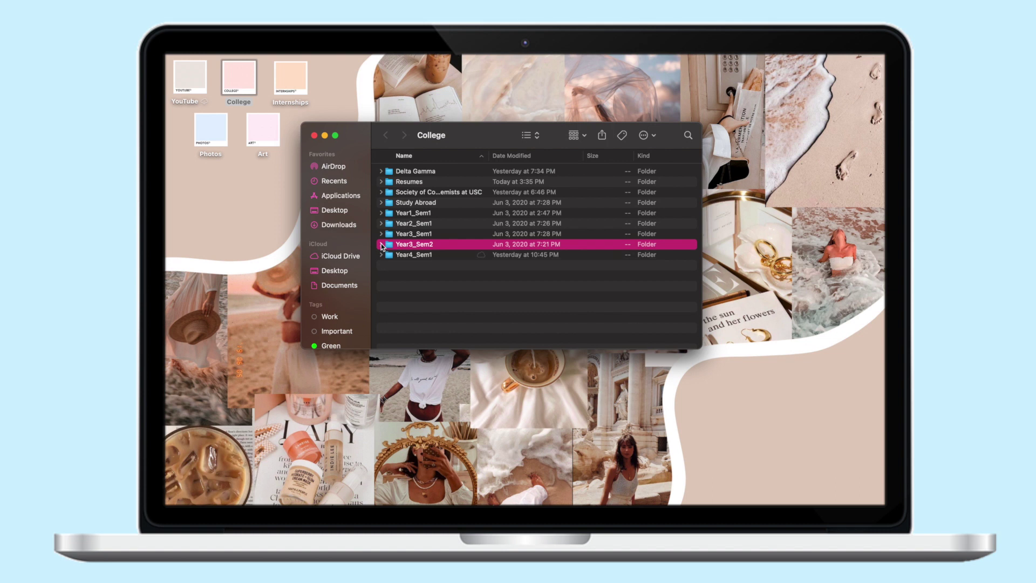
{"action": "left_click", "coordinate": [381, 182]}
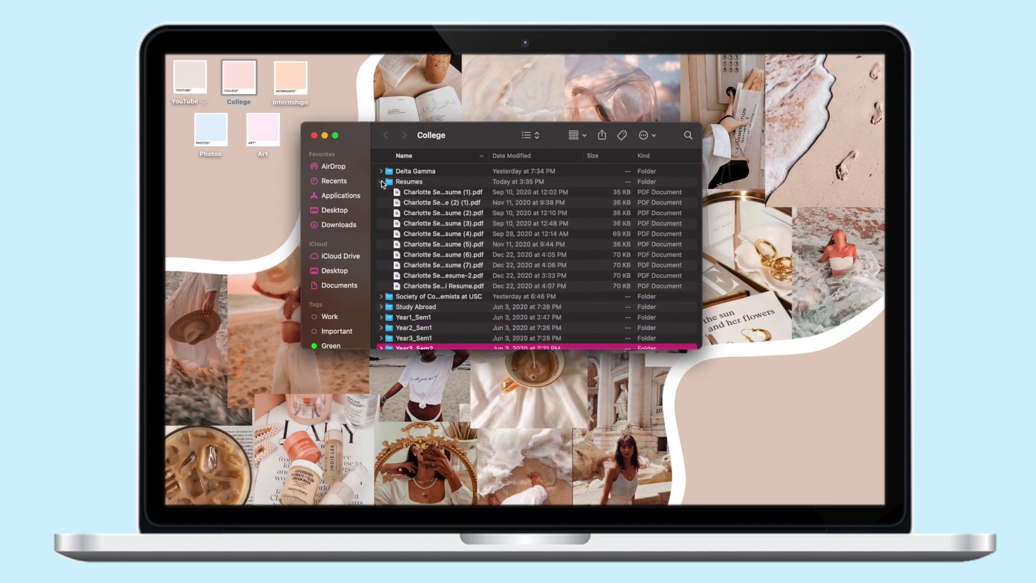
{"action": "double_click", "coordinate": [295, 85]}
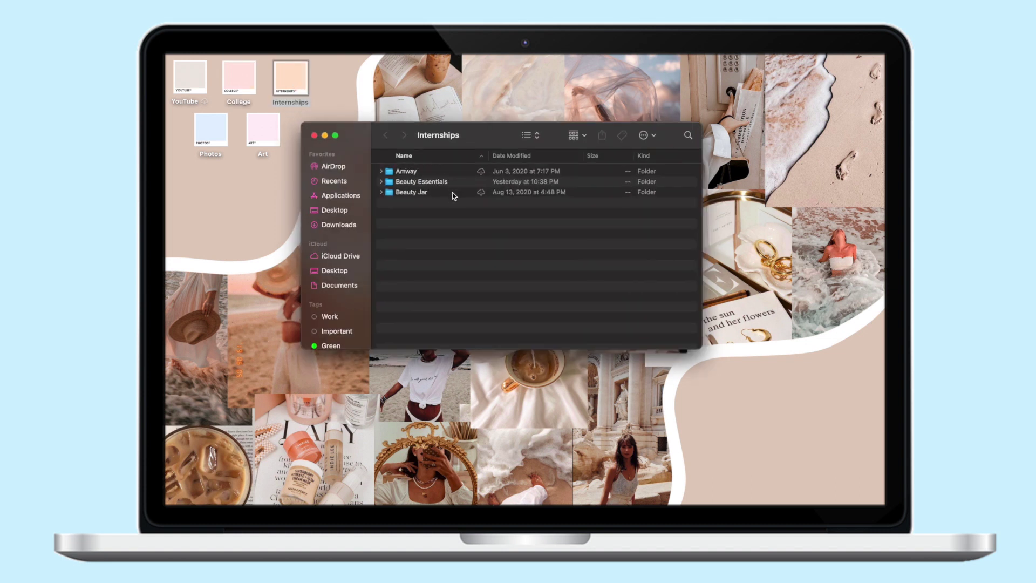
{"action": "left_click", "coordinate": [314, 136]}
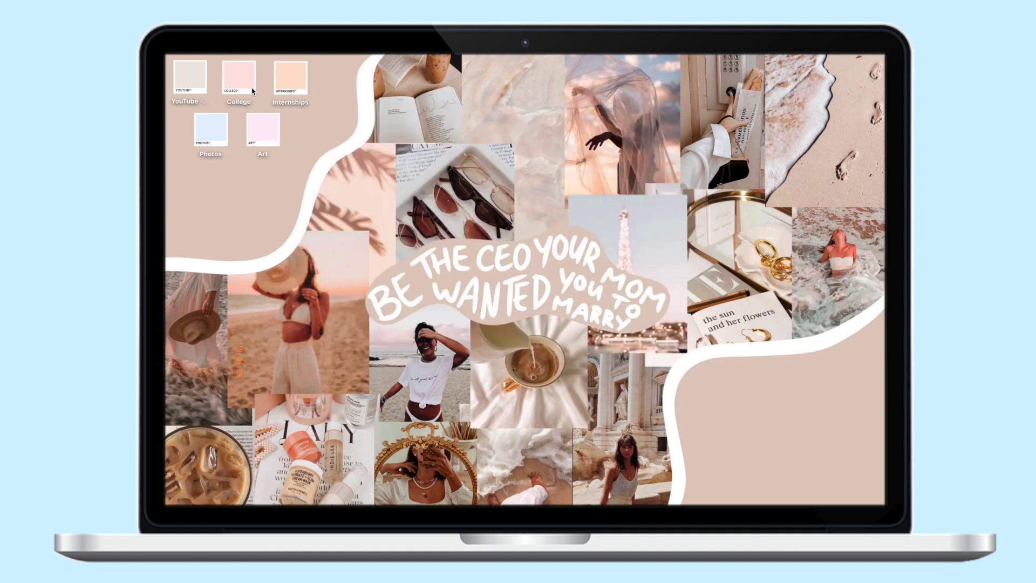